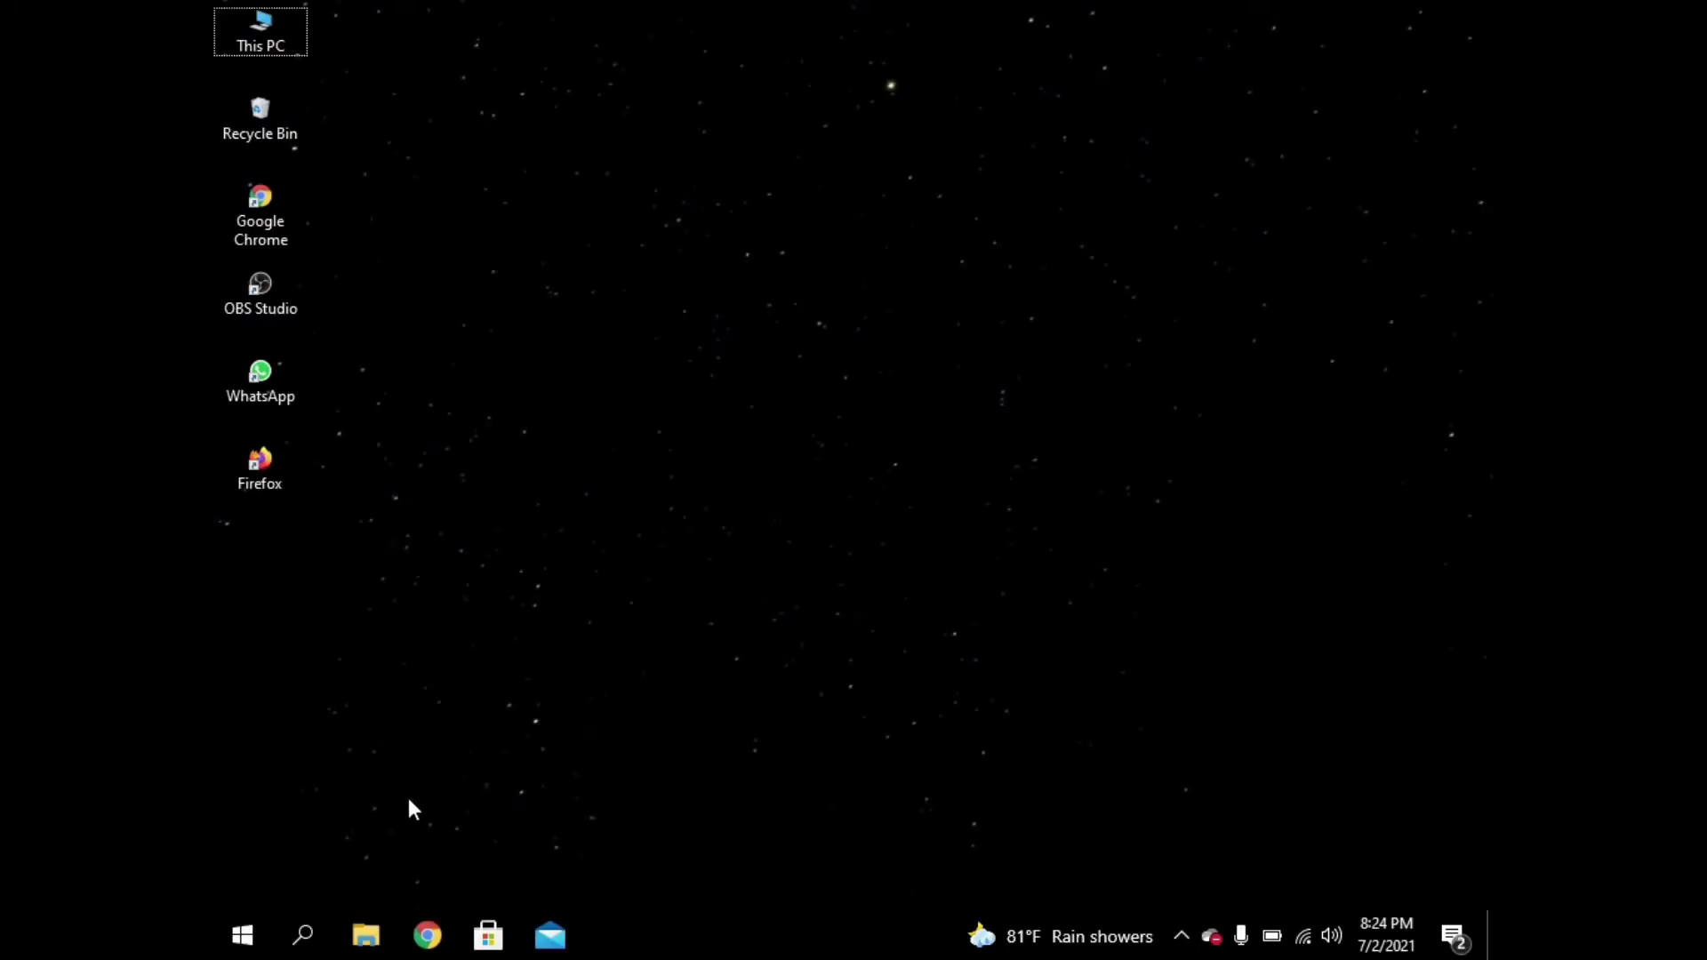
Launch Chrome, load google.com from the address bar, and choose Sign in
click(442, 938)
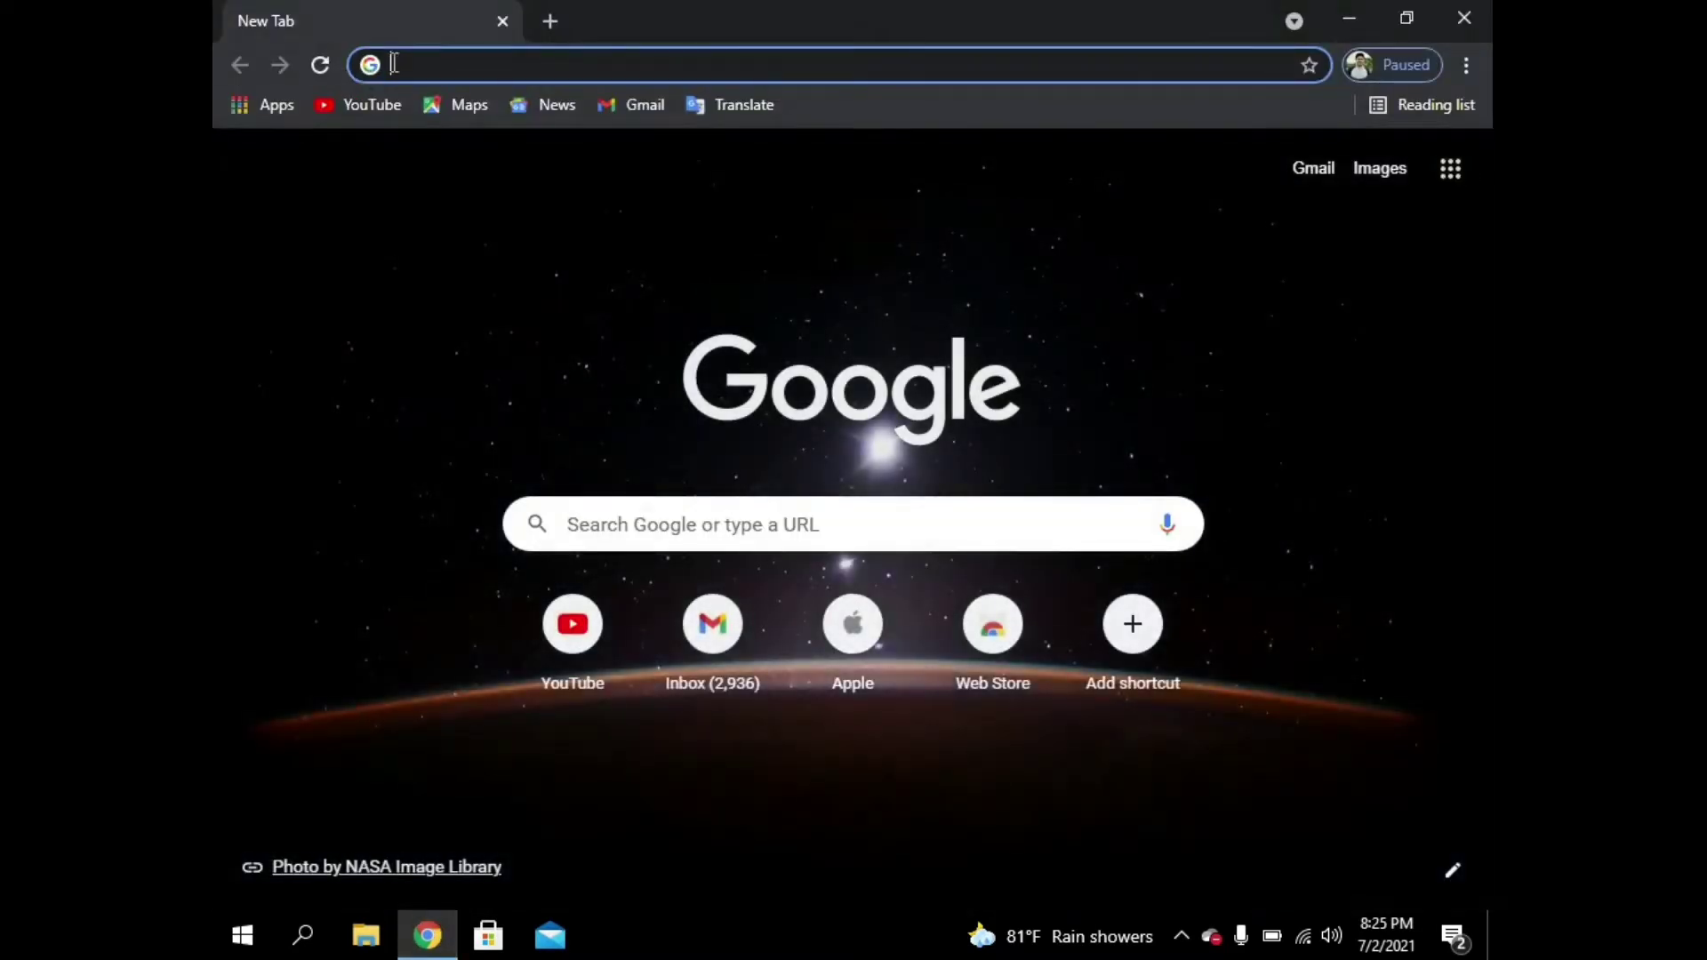
click(392, 64)
text(gool)
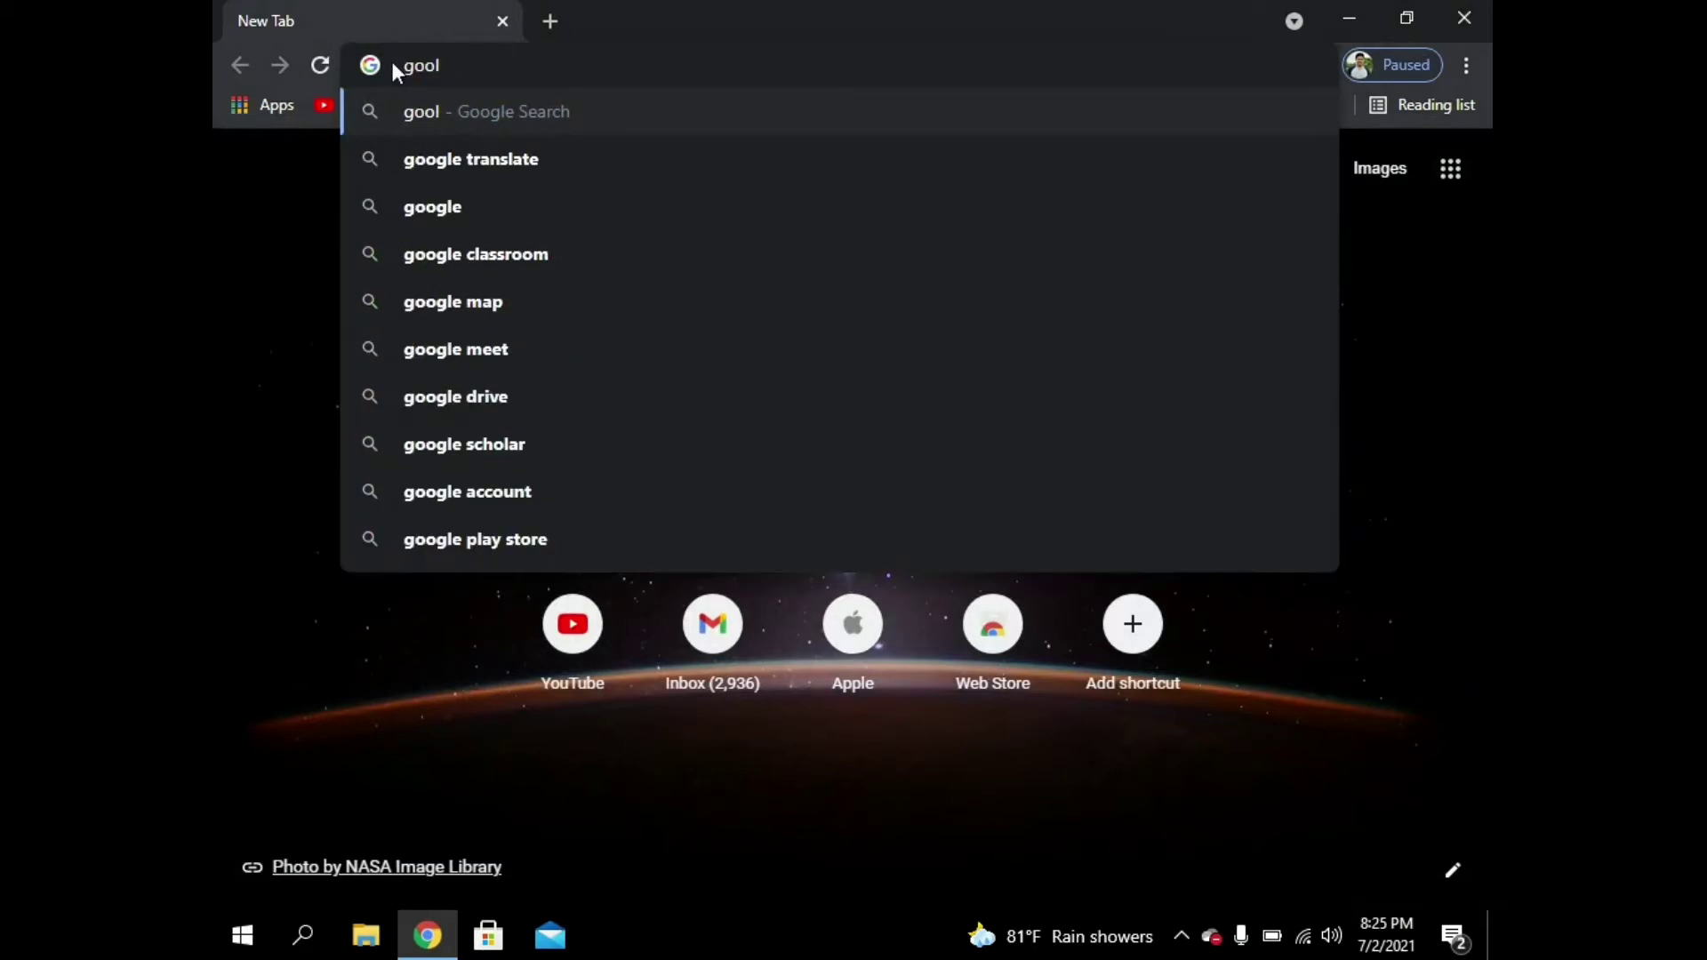
key(BackSpace)
text(gle)
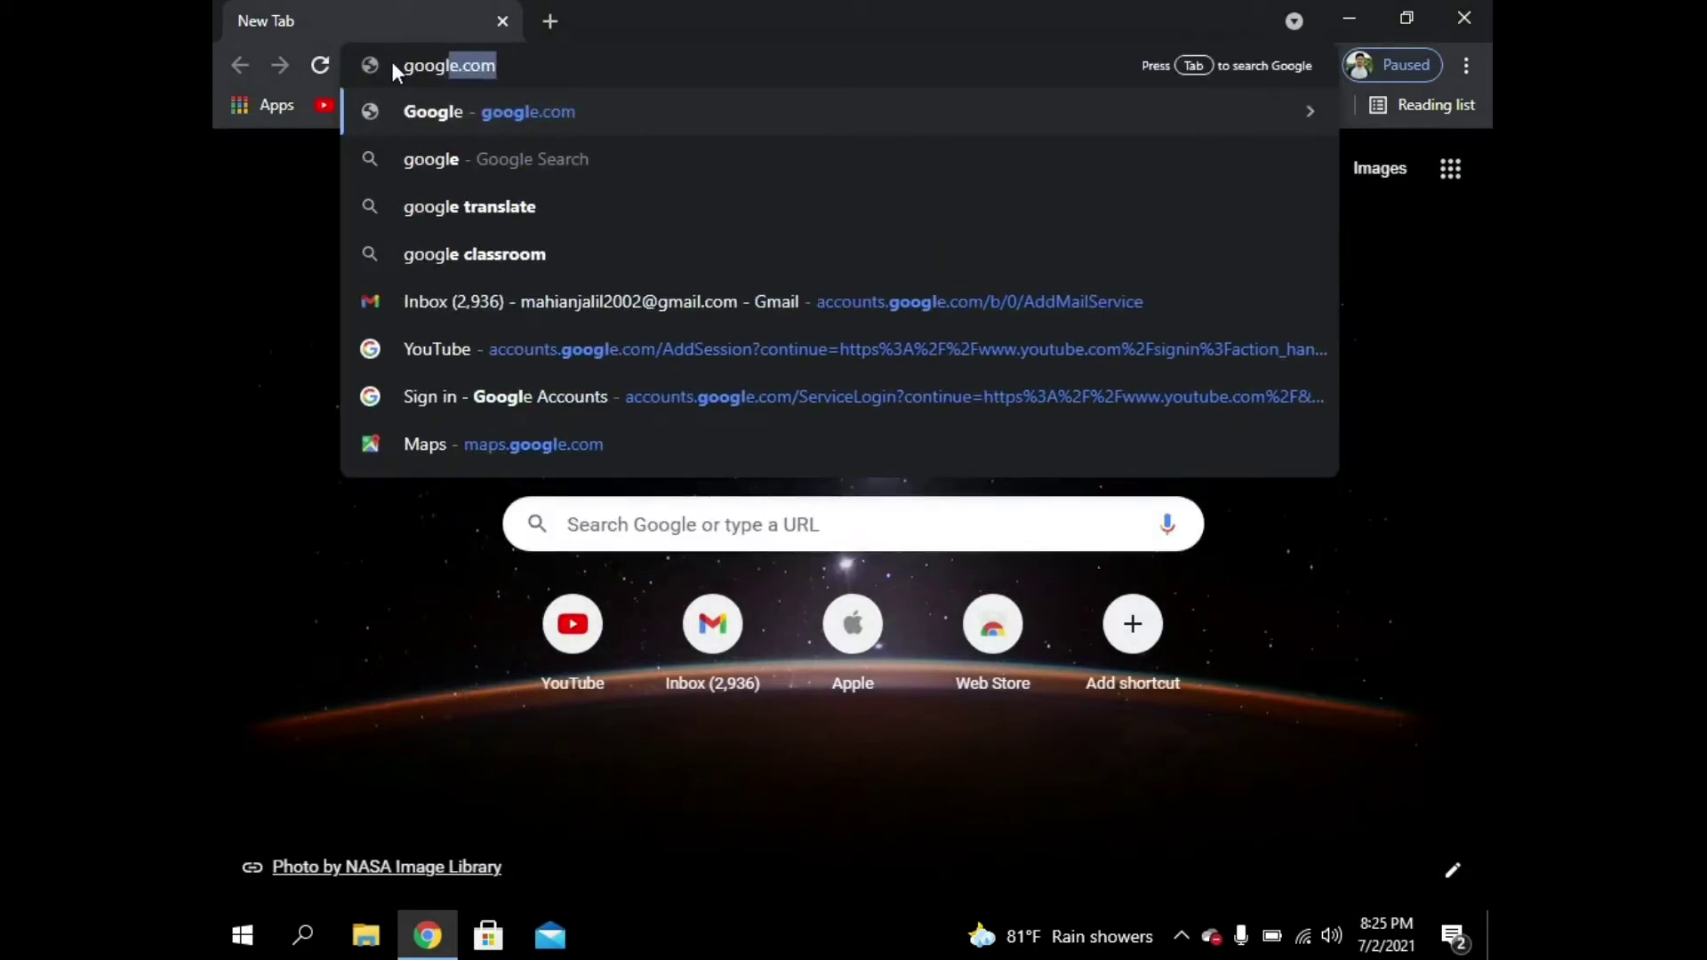
key(Return)
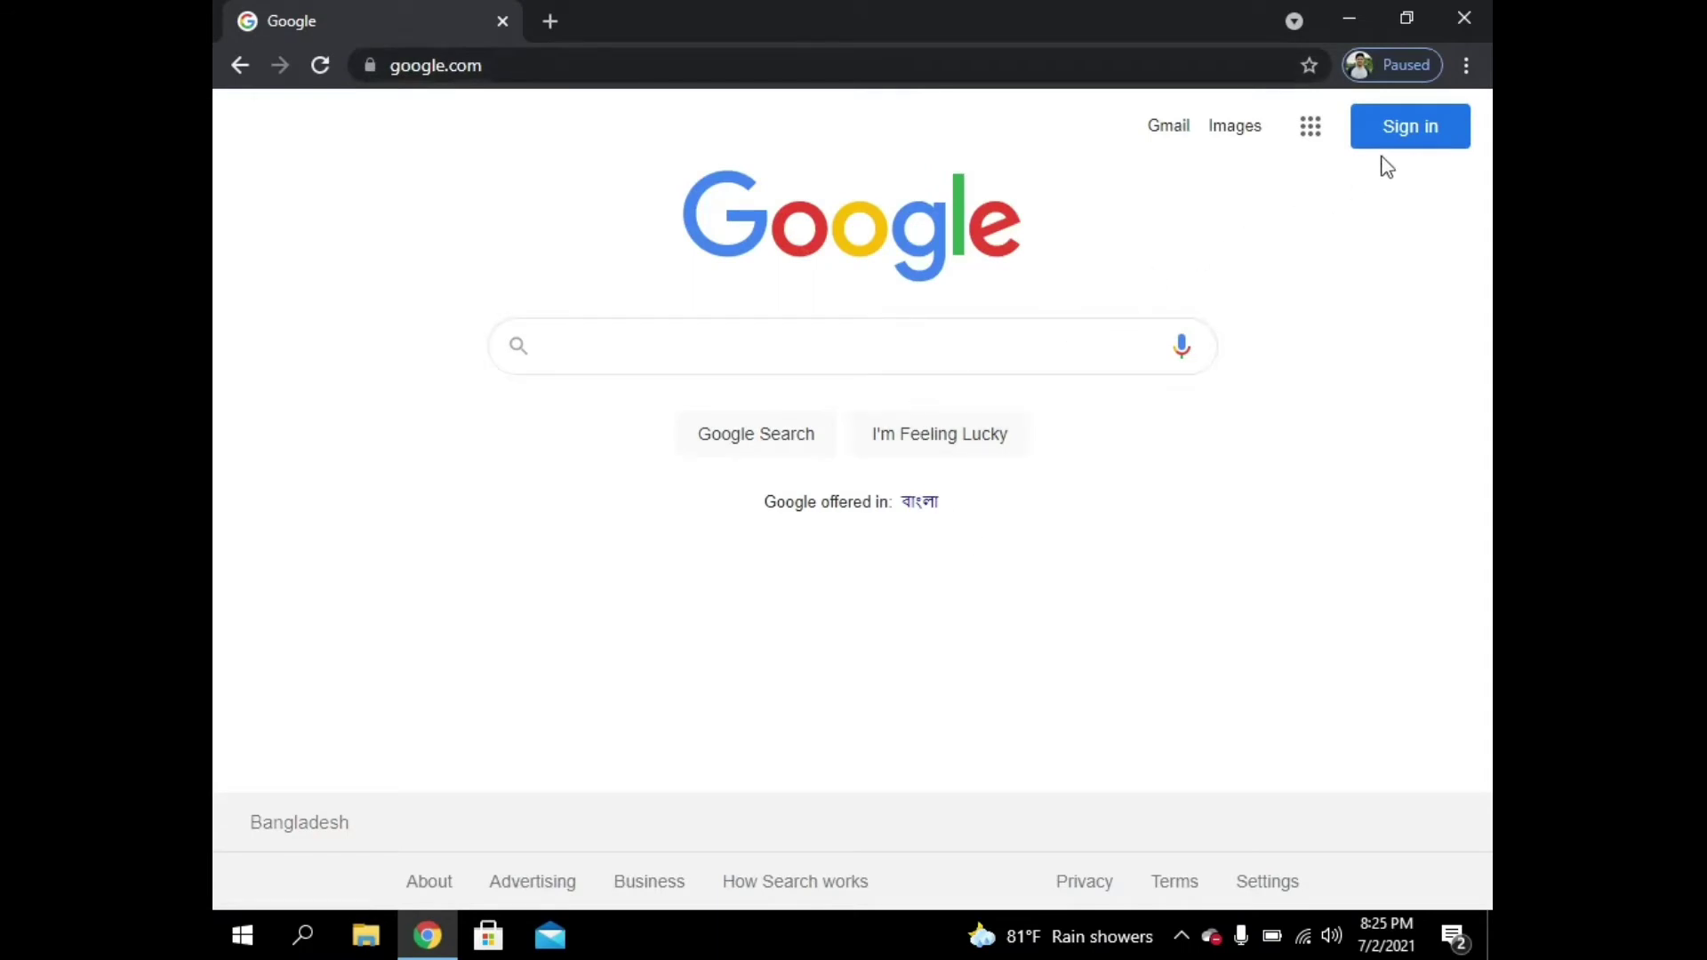
click(1386, 129)
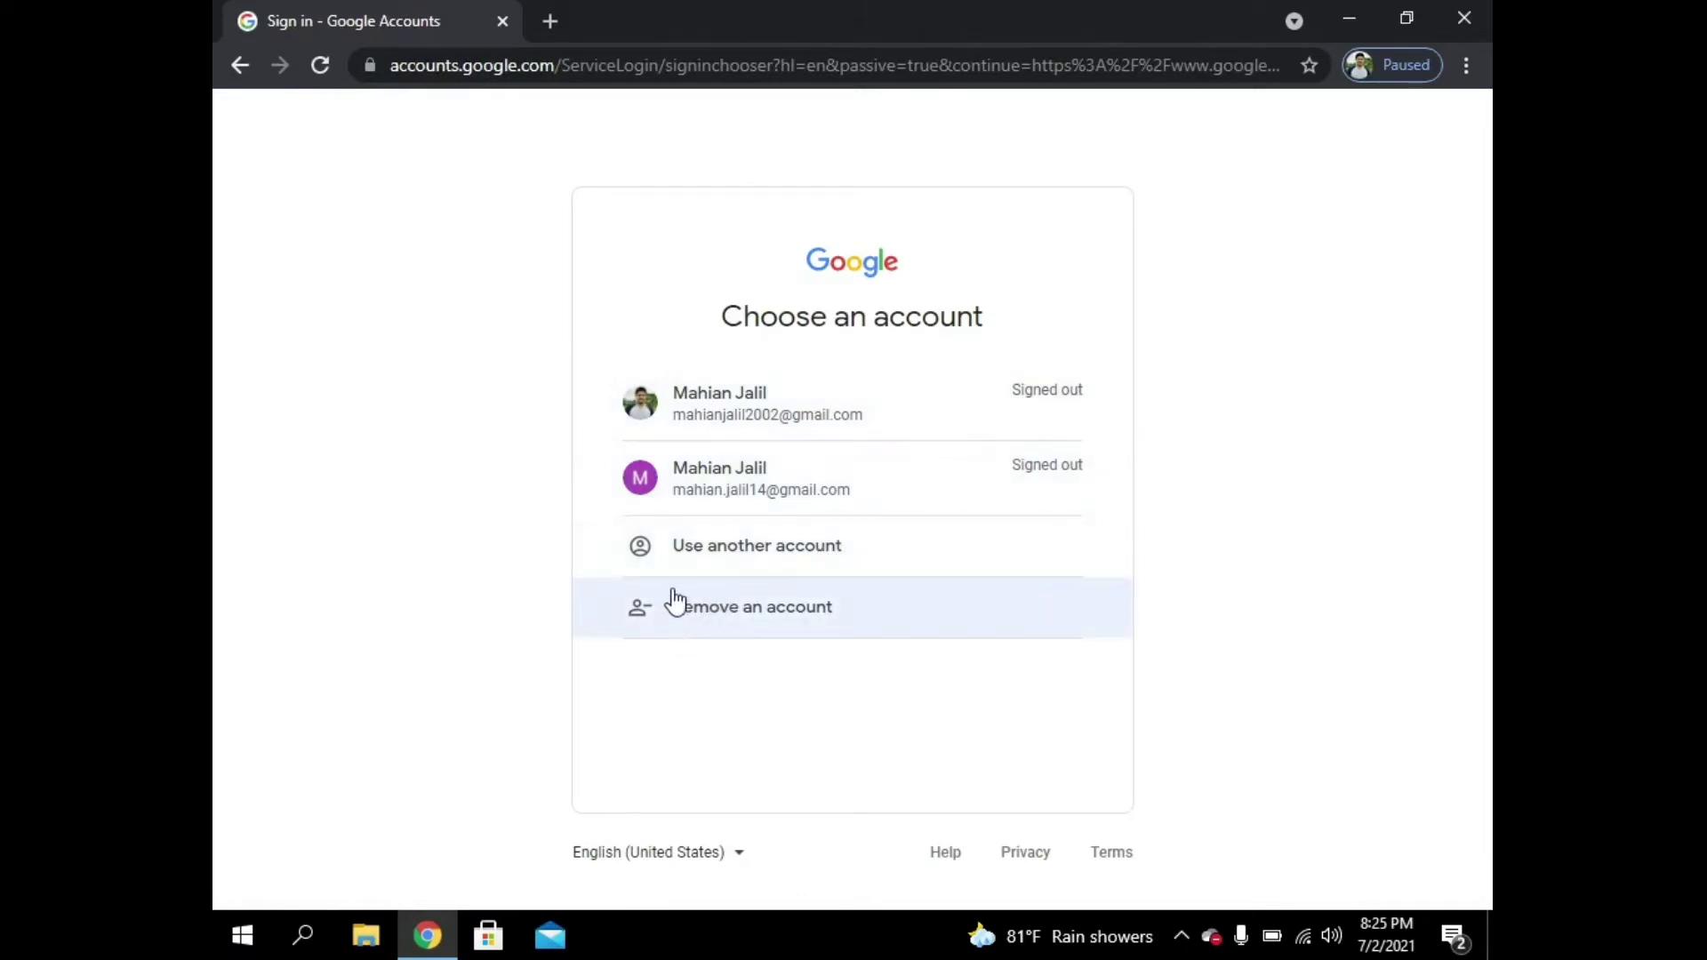
Choose 'Use another account', then Create account 'For myself'
click(809, 555)
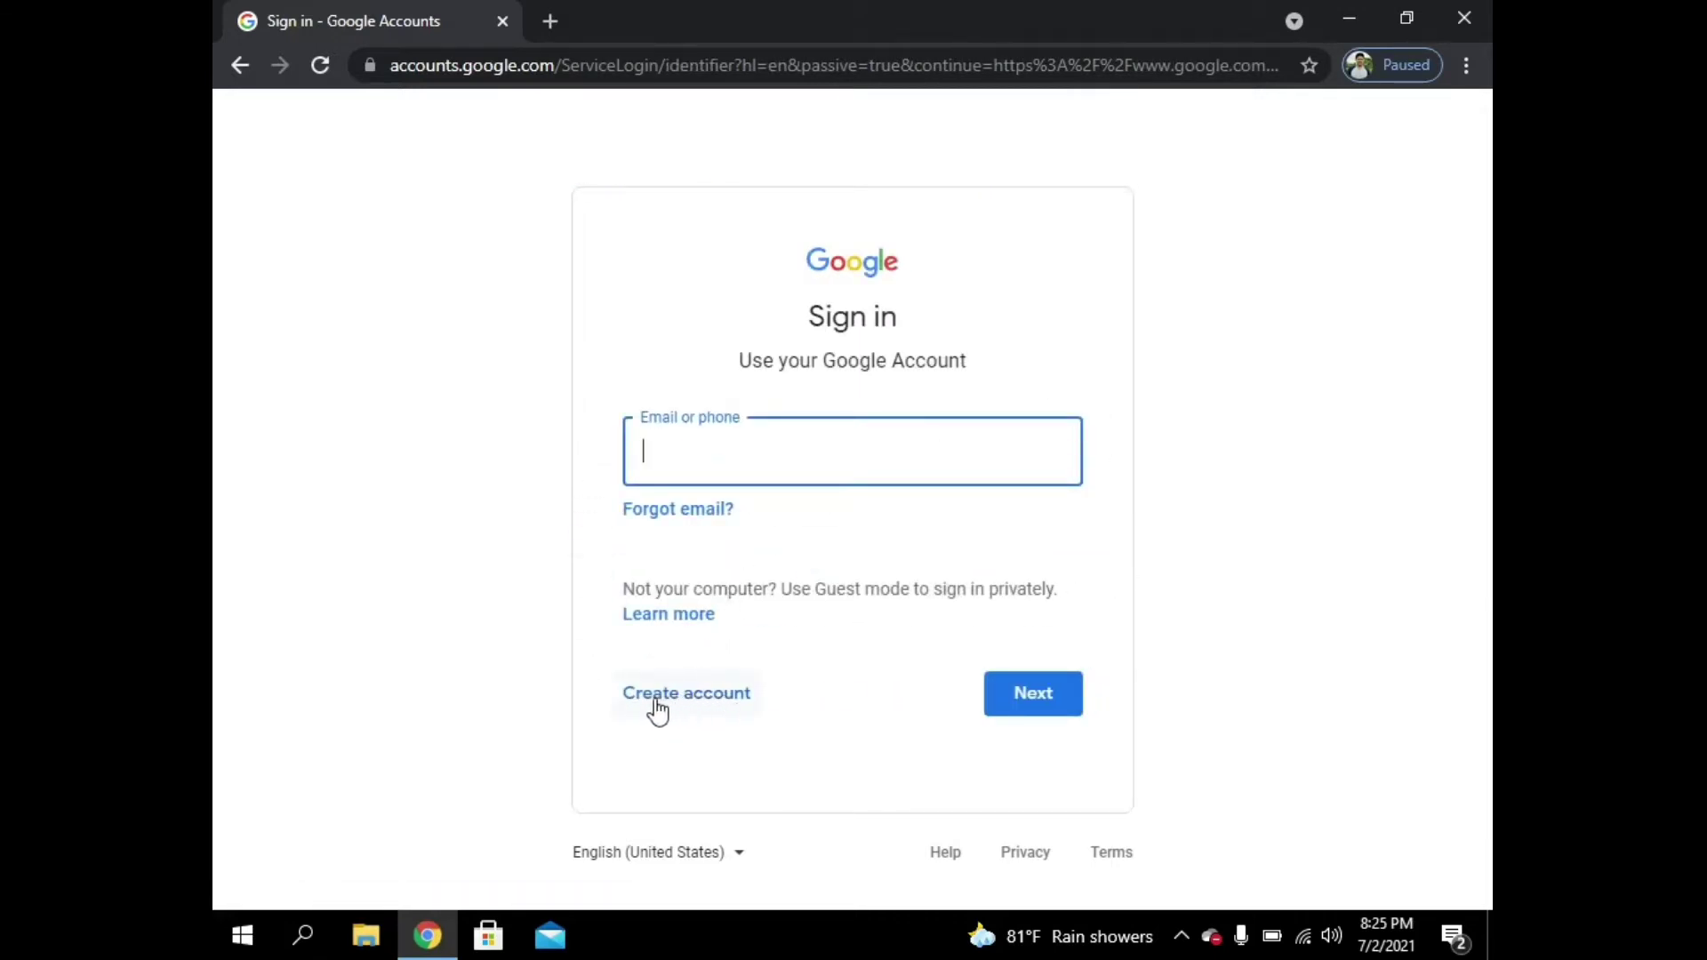
click(686, 705)
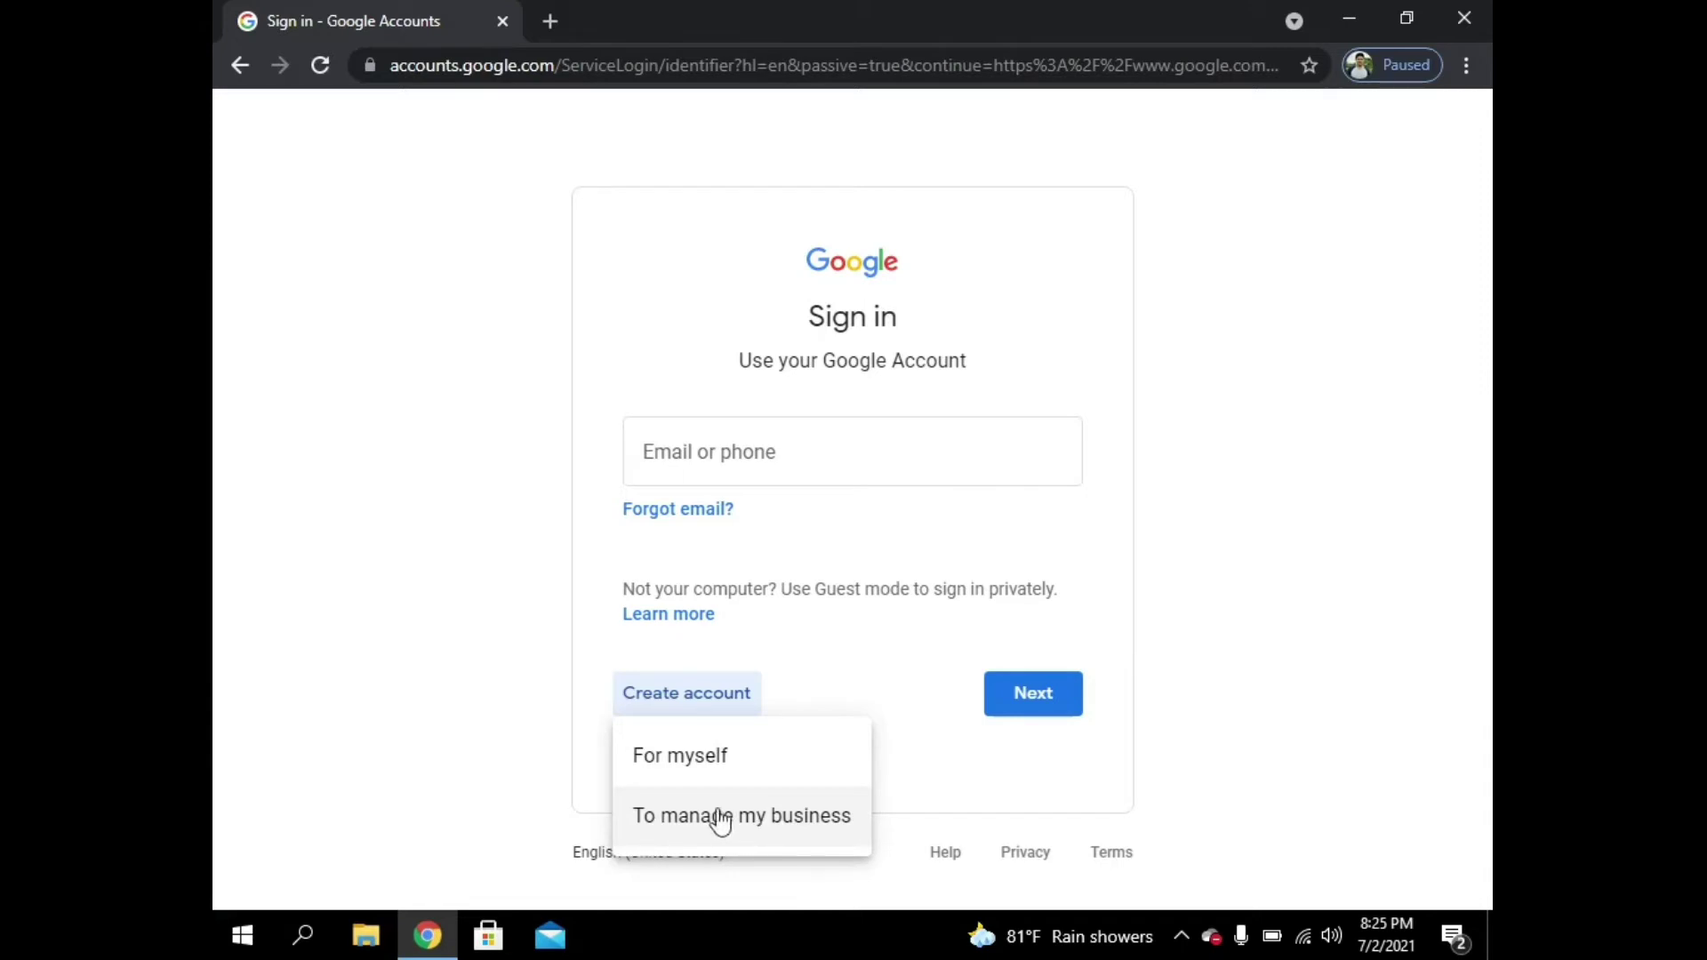
click(682, 756)
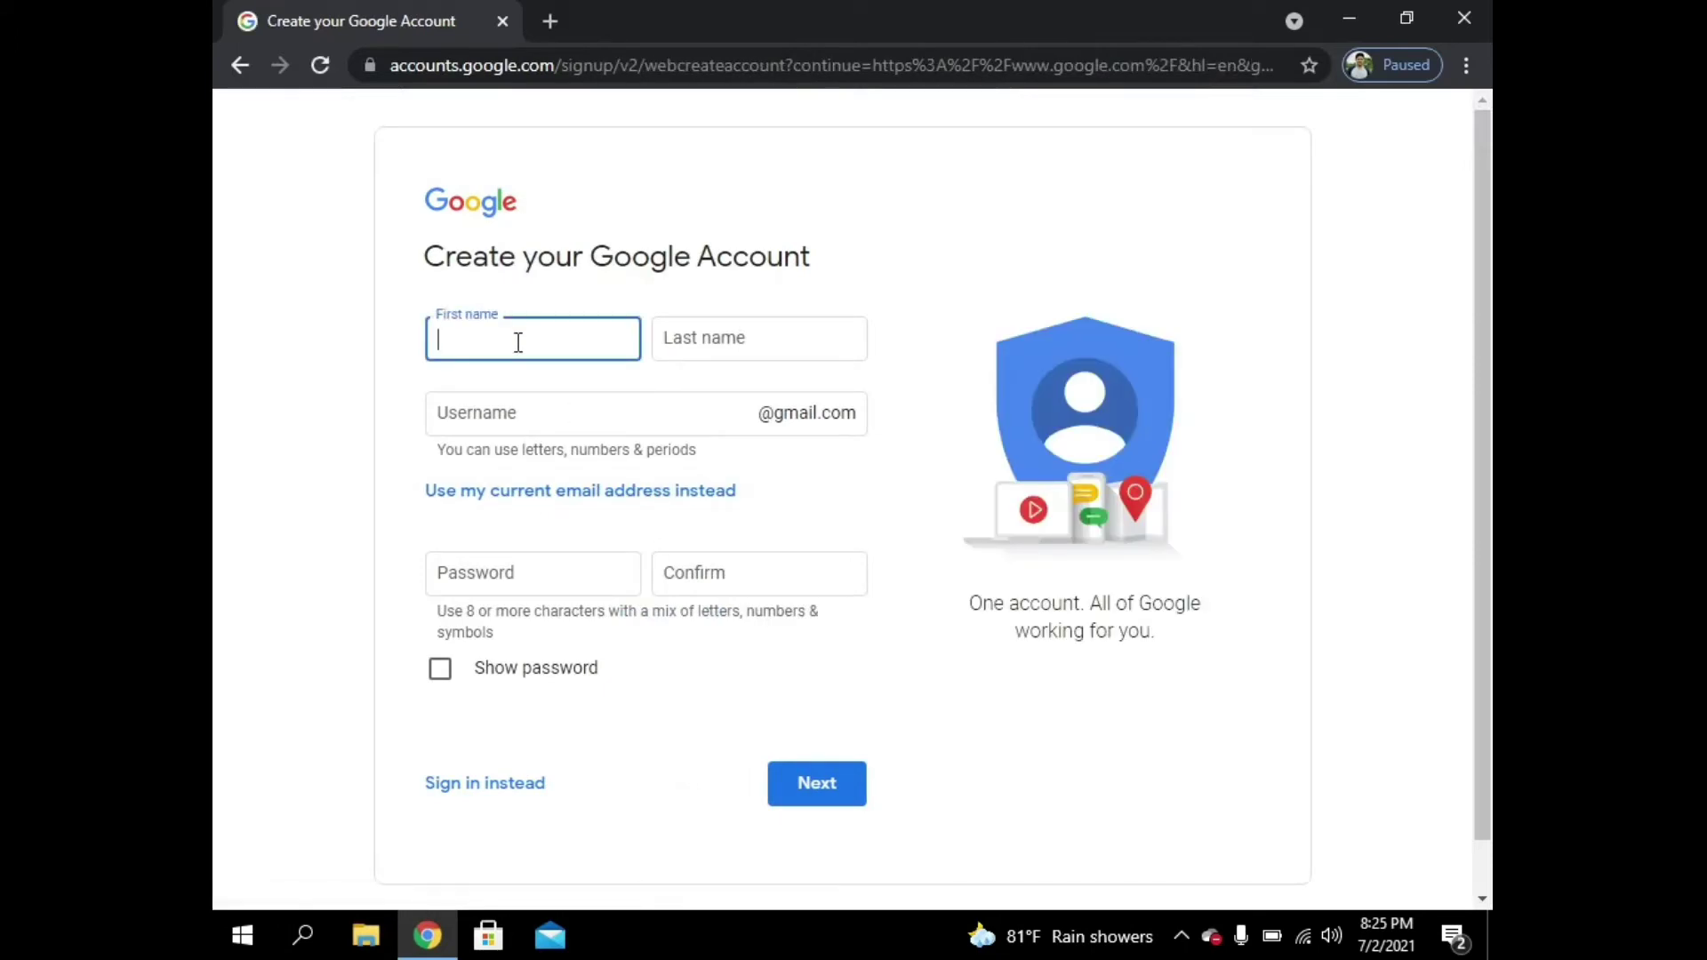
Enter the account holder's first and last name
key(Tab)
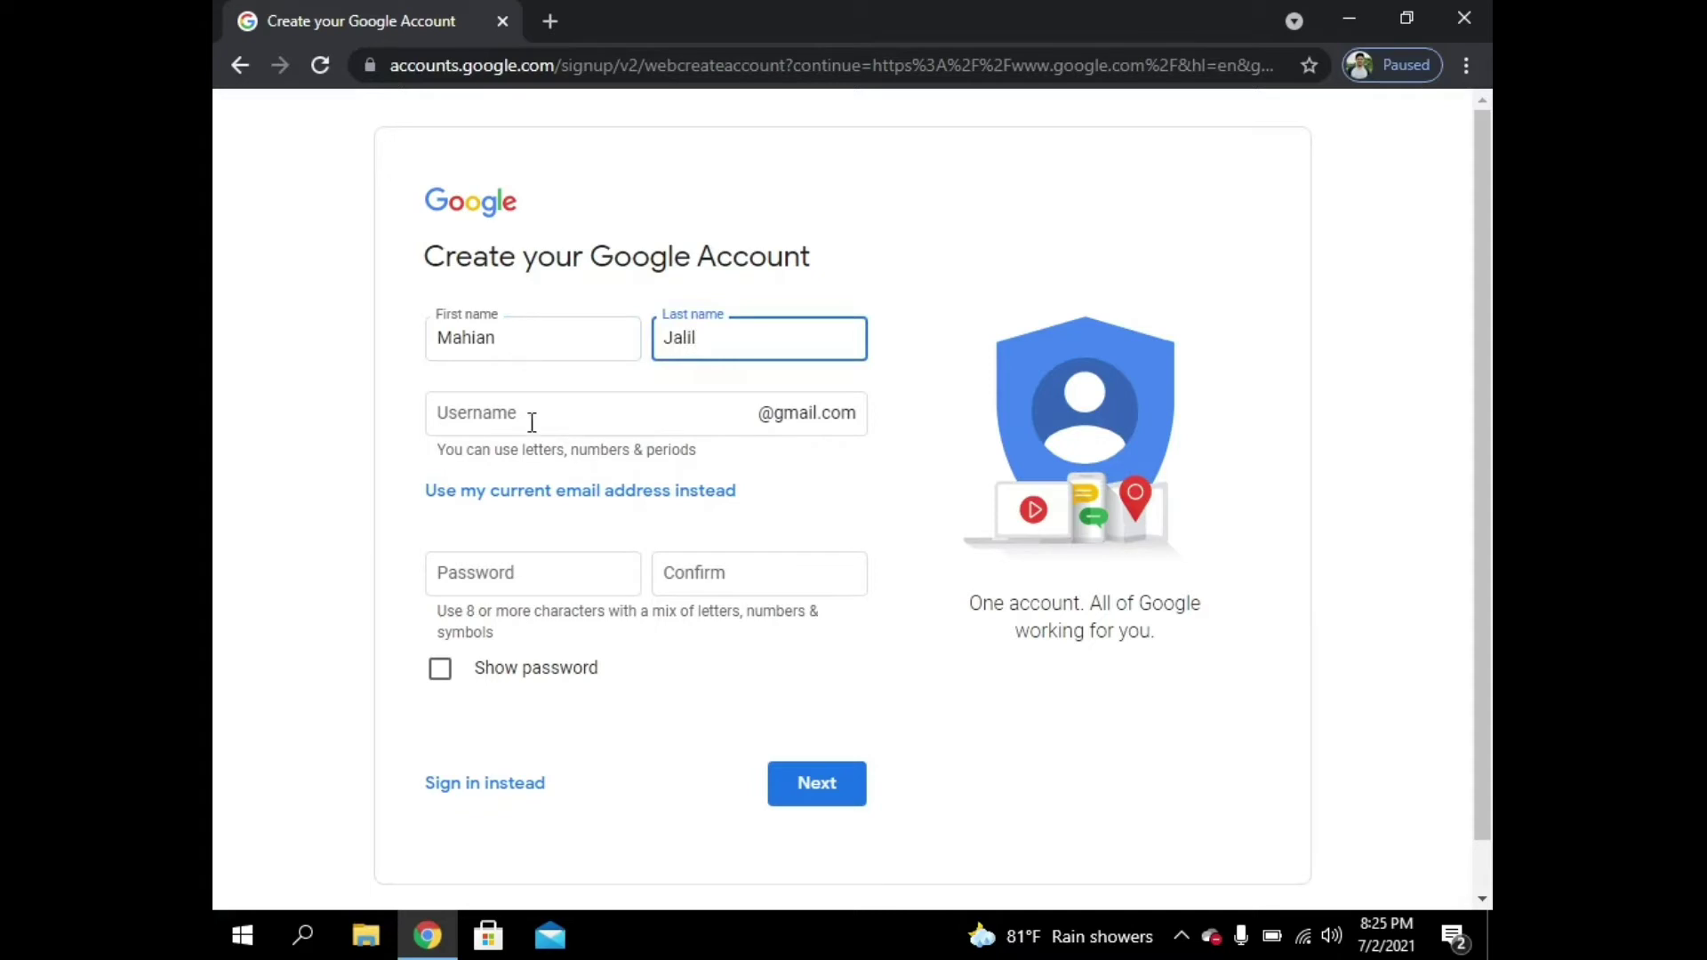
Enter a Gmail username built from the name and check its availability
click(534, 426)
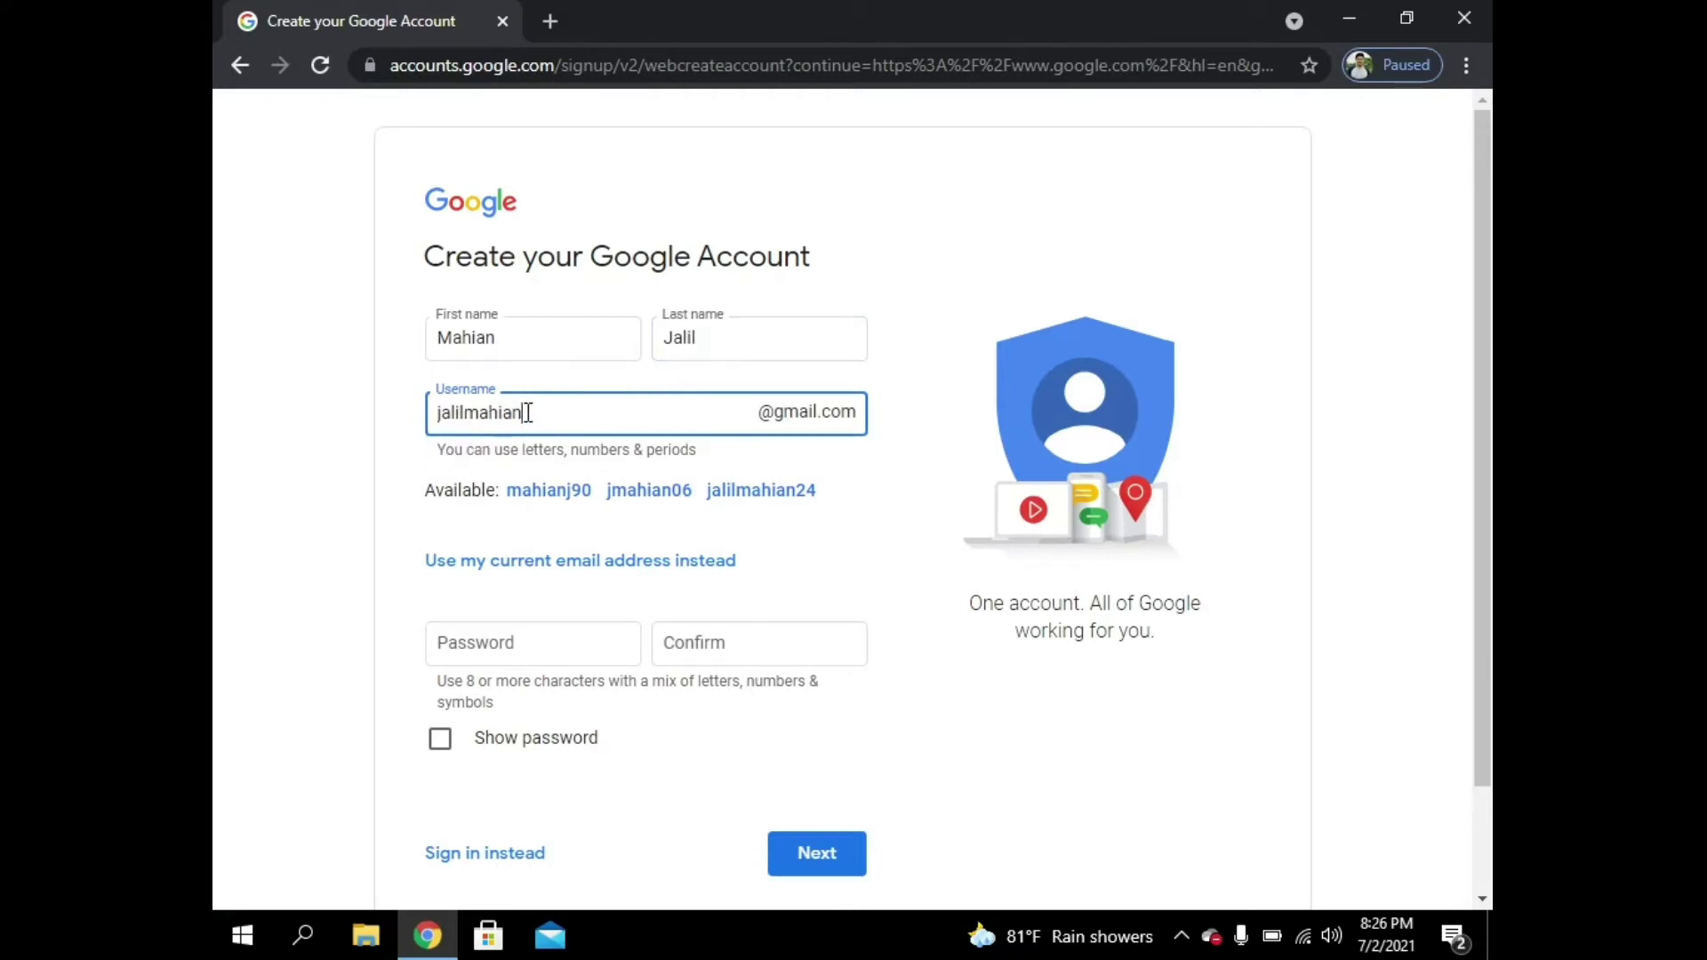
drag(525, 412, 428, 413)
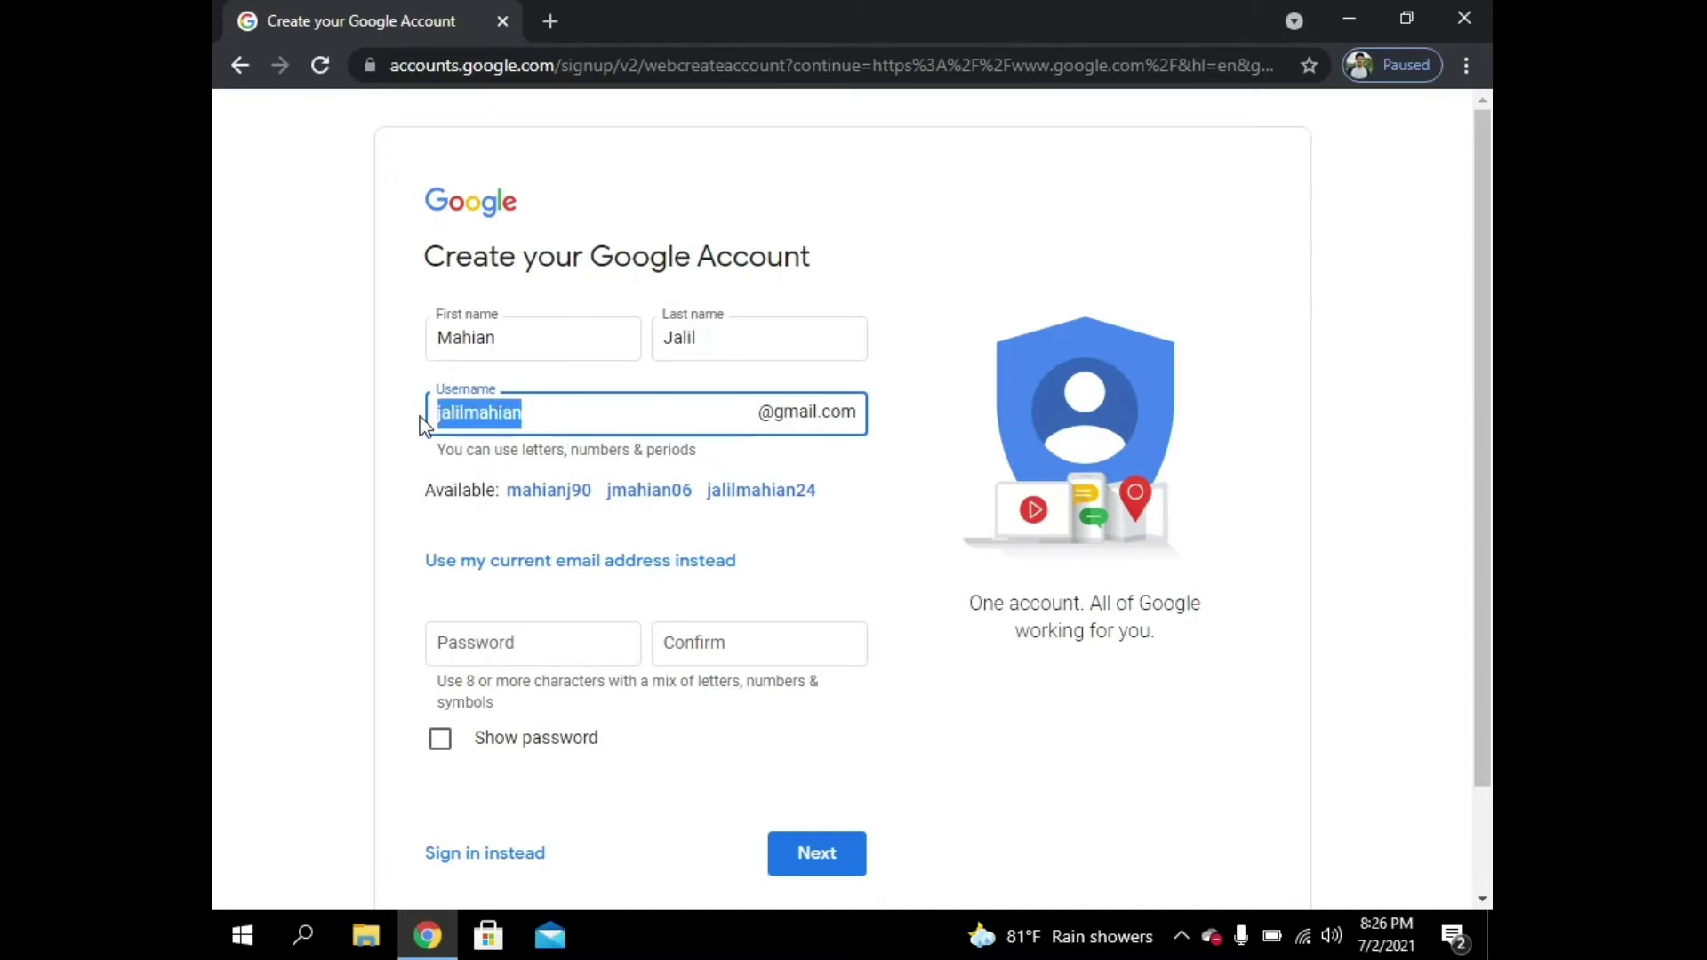
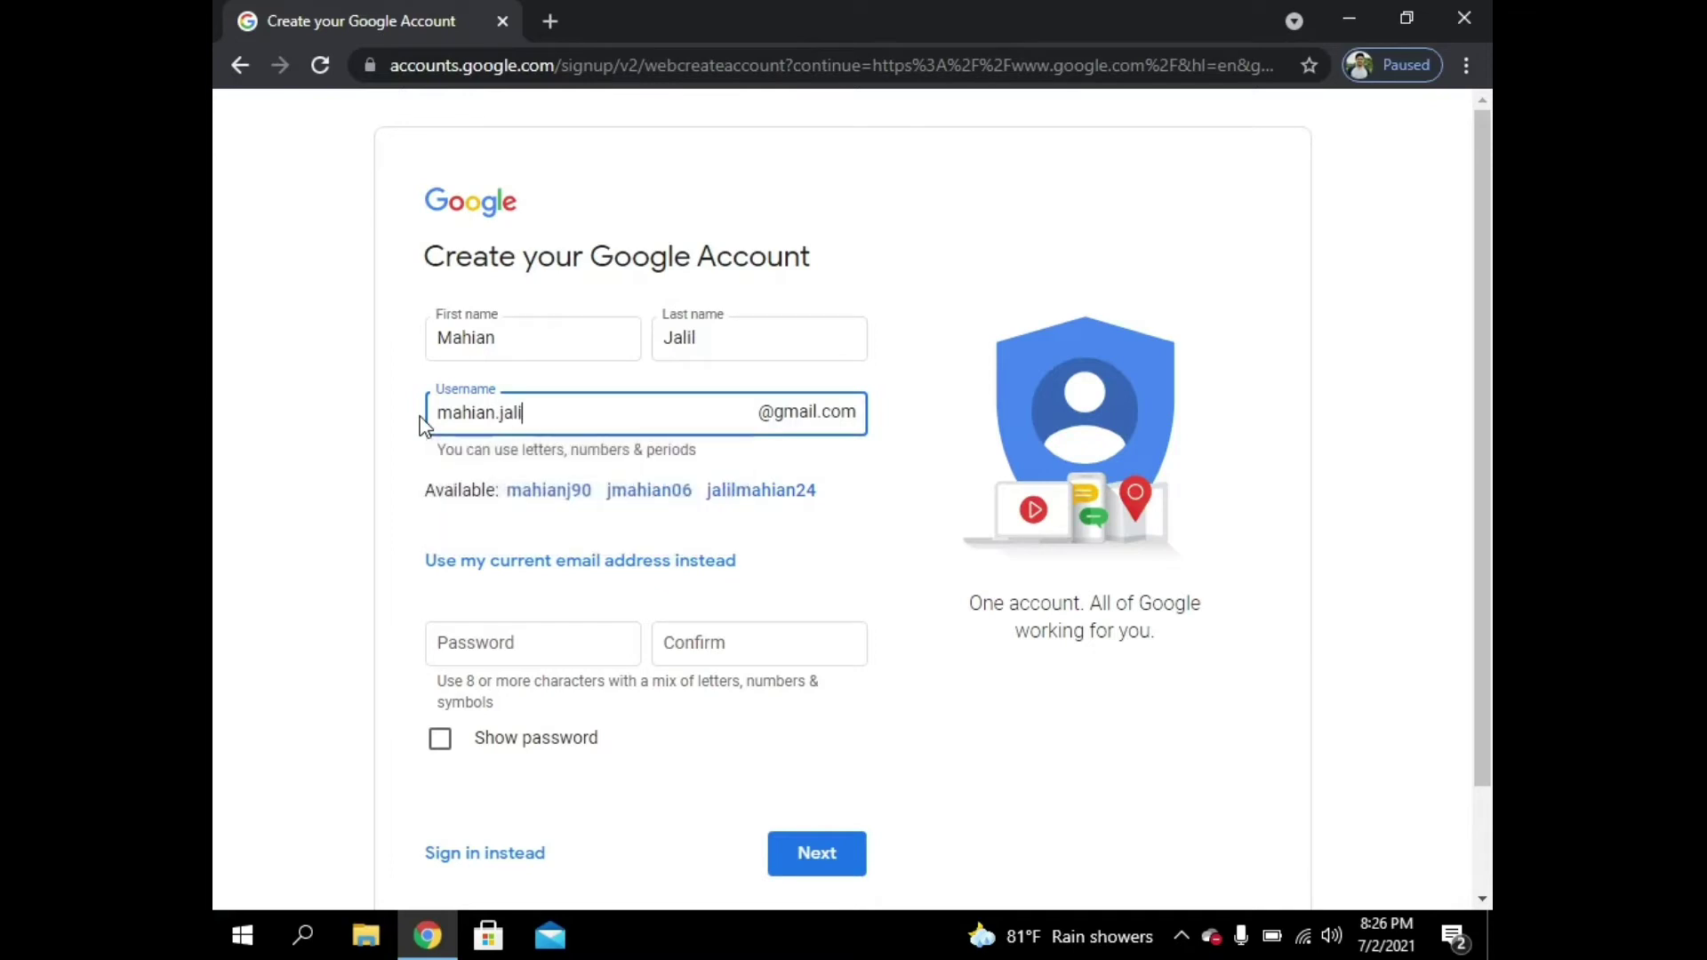
click(888, 537)
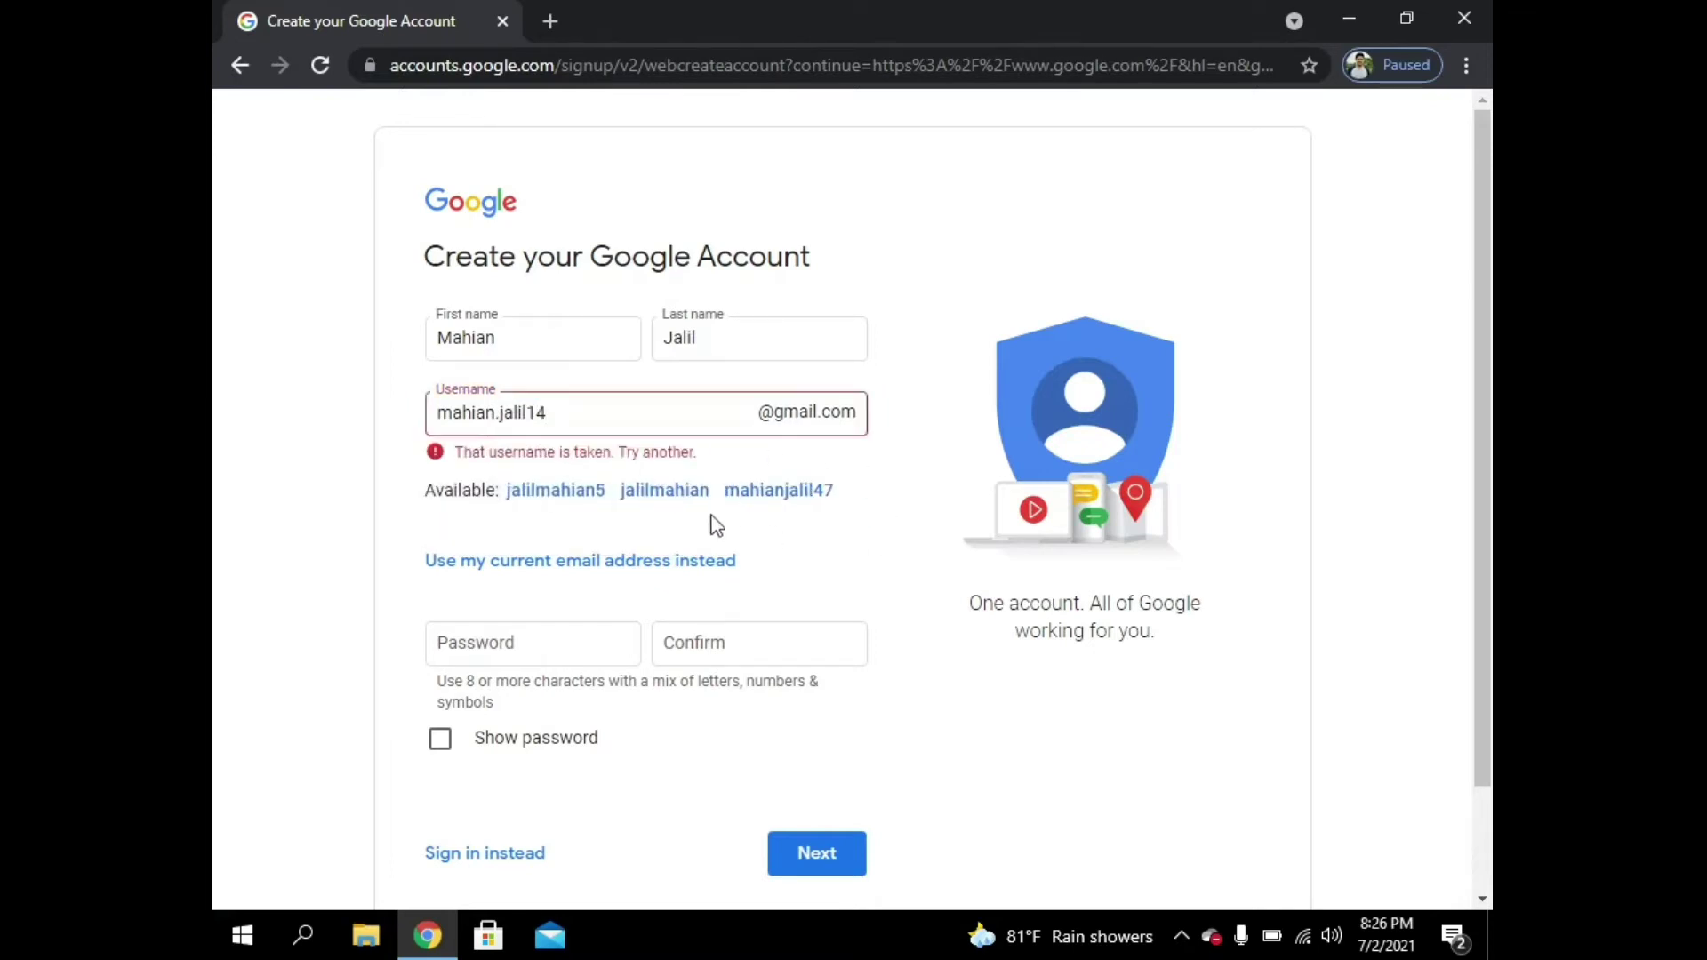
Change the username's trailing digits until the 'taken' error disappears
click(549, 412)
key(BackSpace)
text(8)
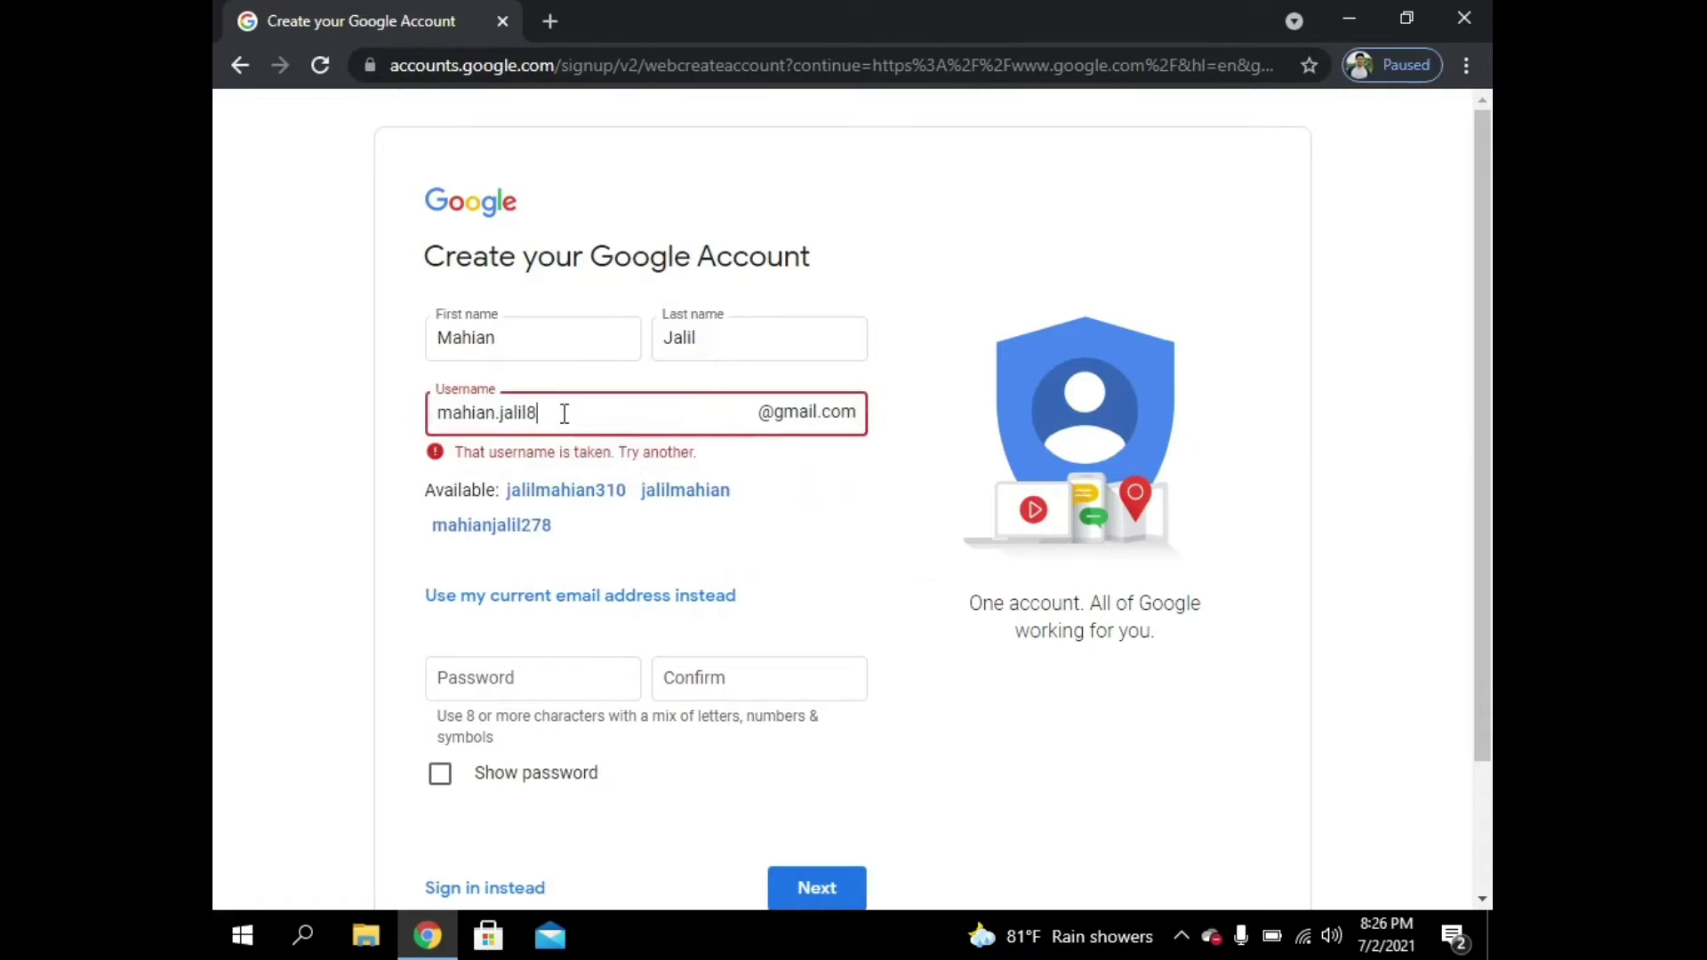
key(BackSpace)
text(16)
click(947, 515)
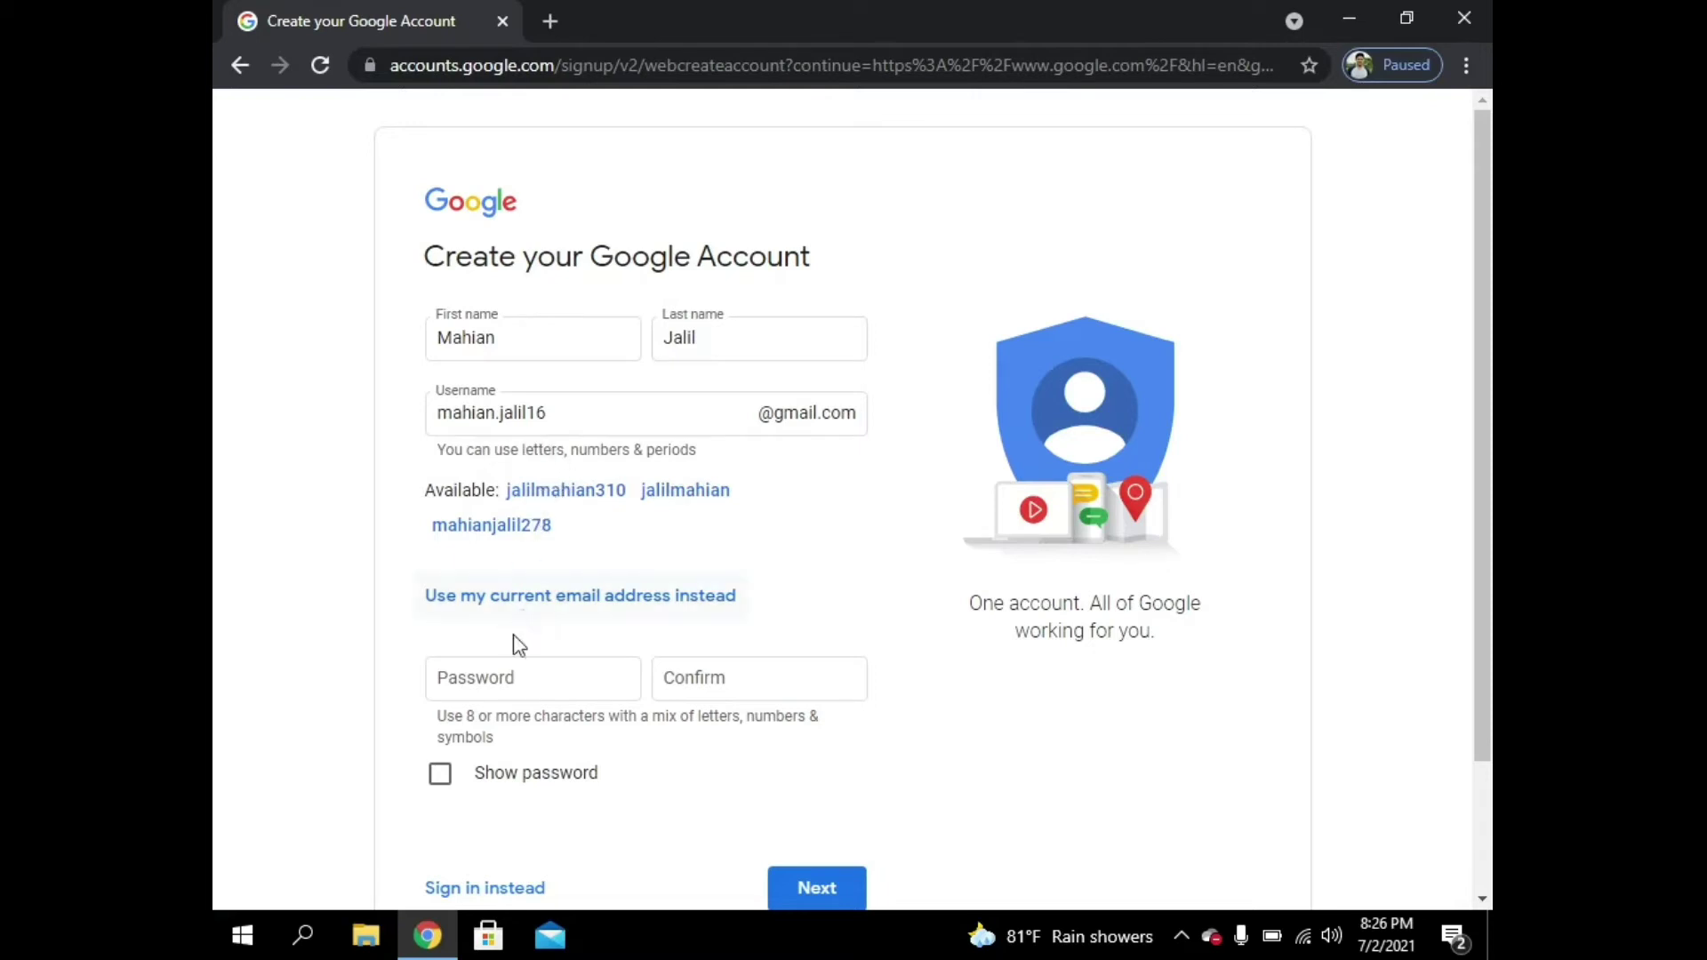
click(494, 681)
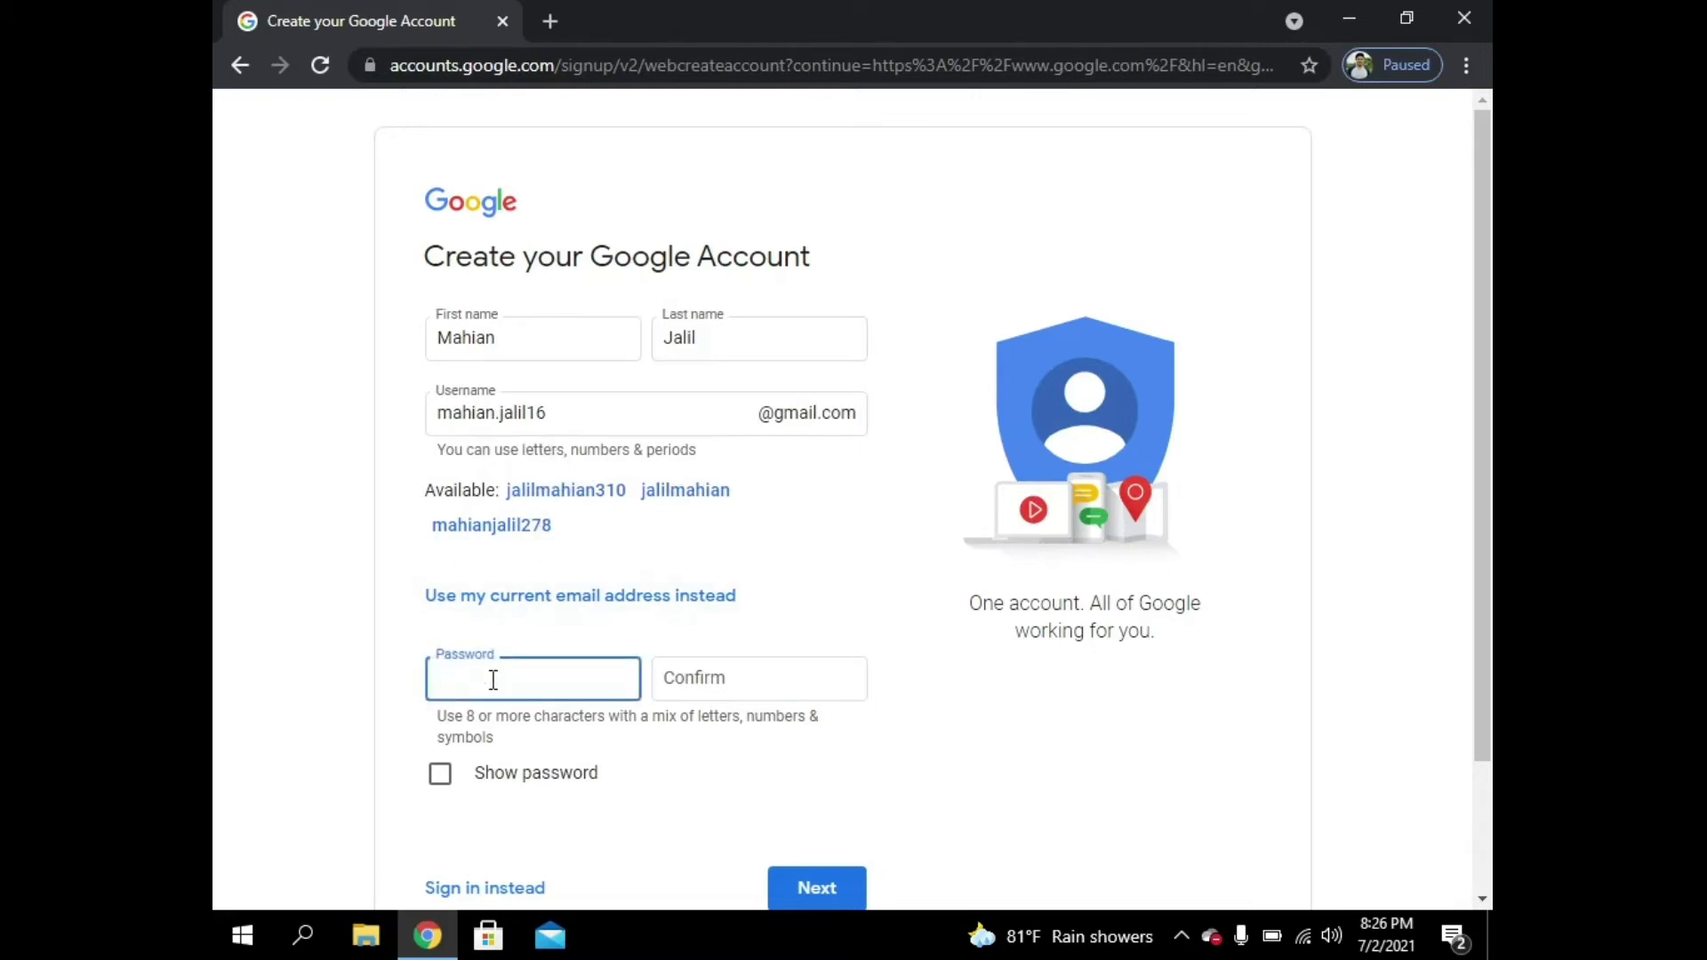
Enter and confirm the account password, then submit the signup form
text(••••••••)
key(Tab)
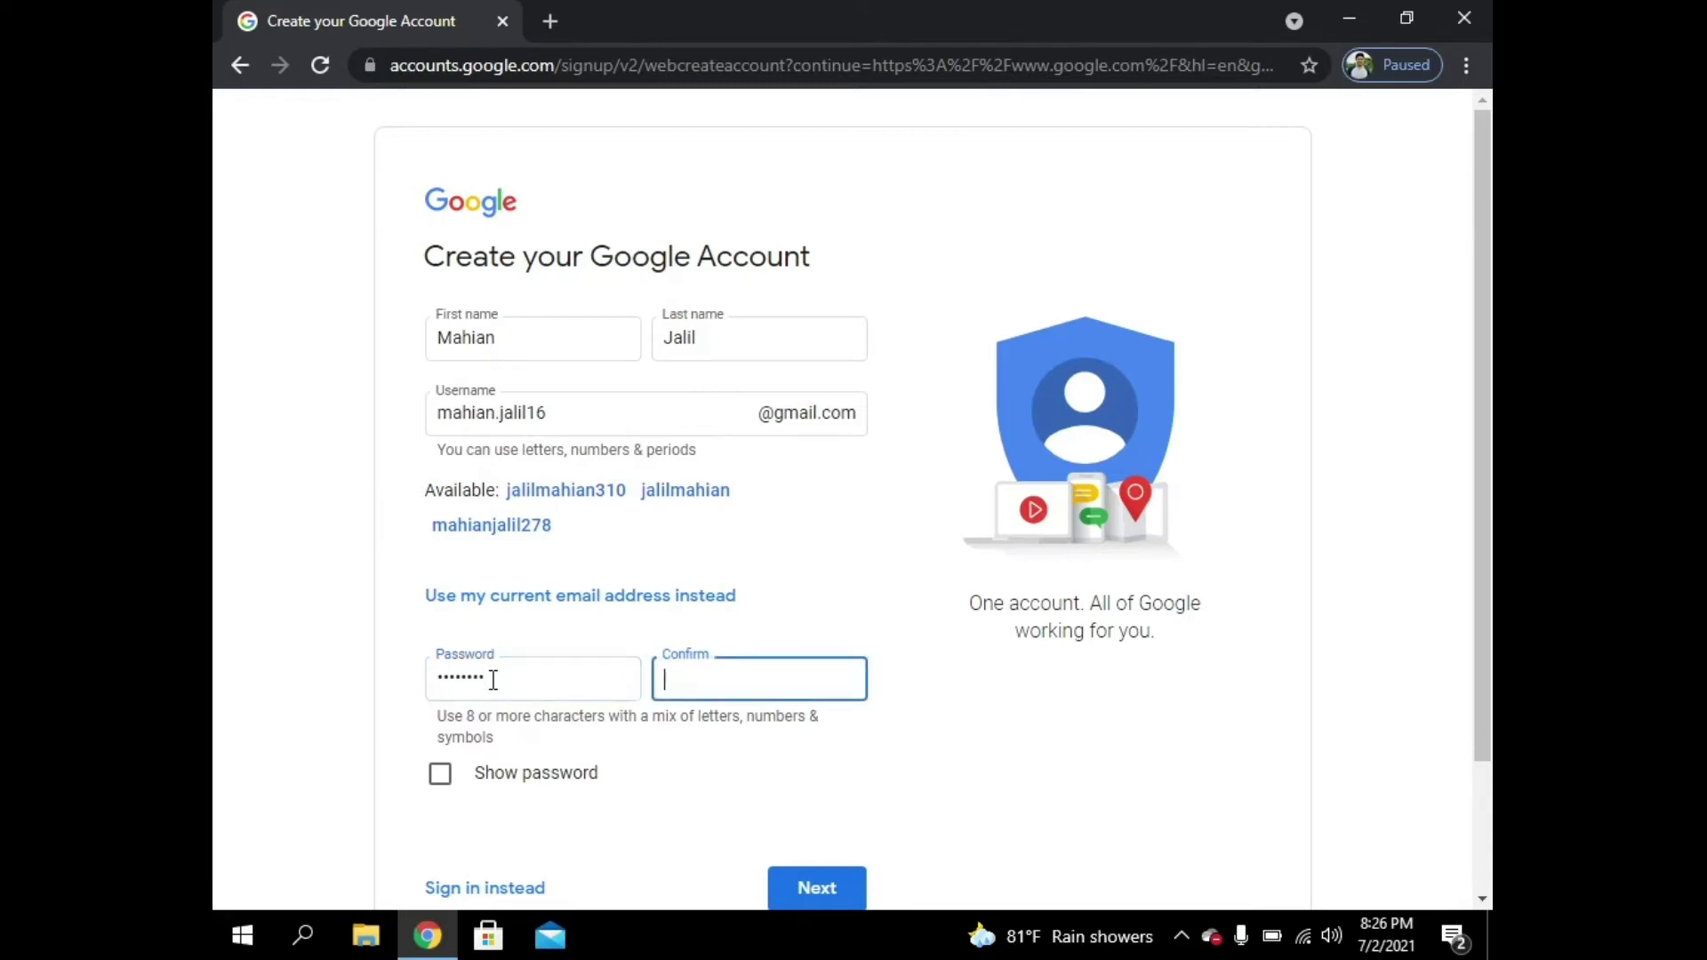
text(••••••••)
scroll(498, 782, down, 3)
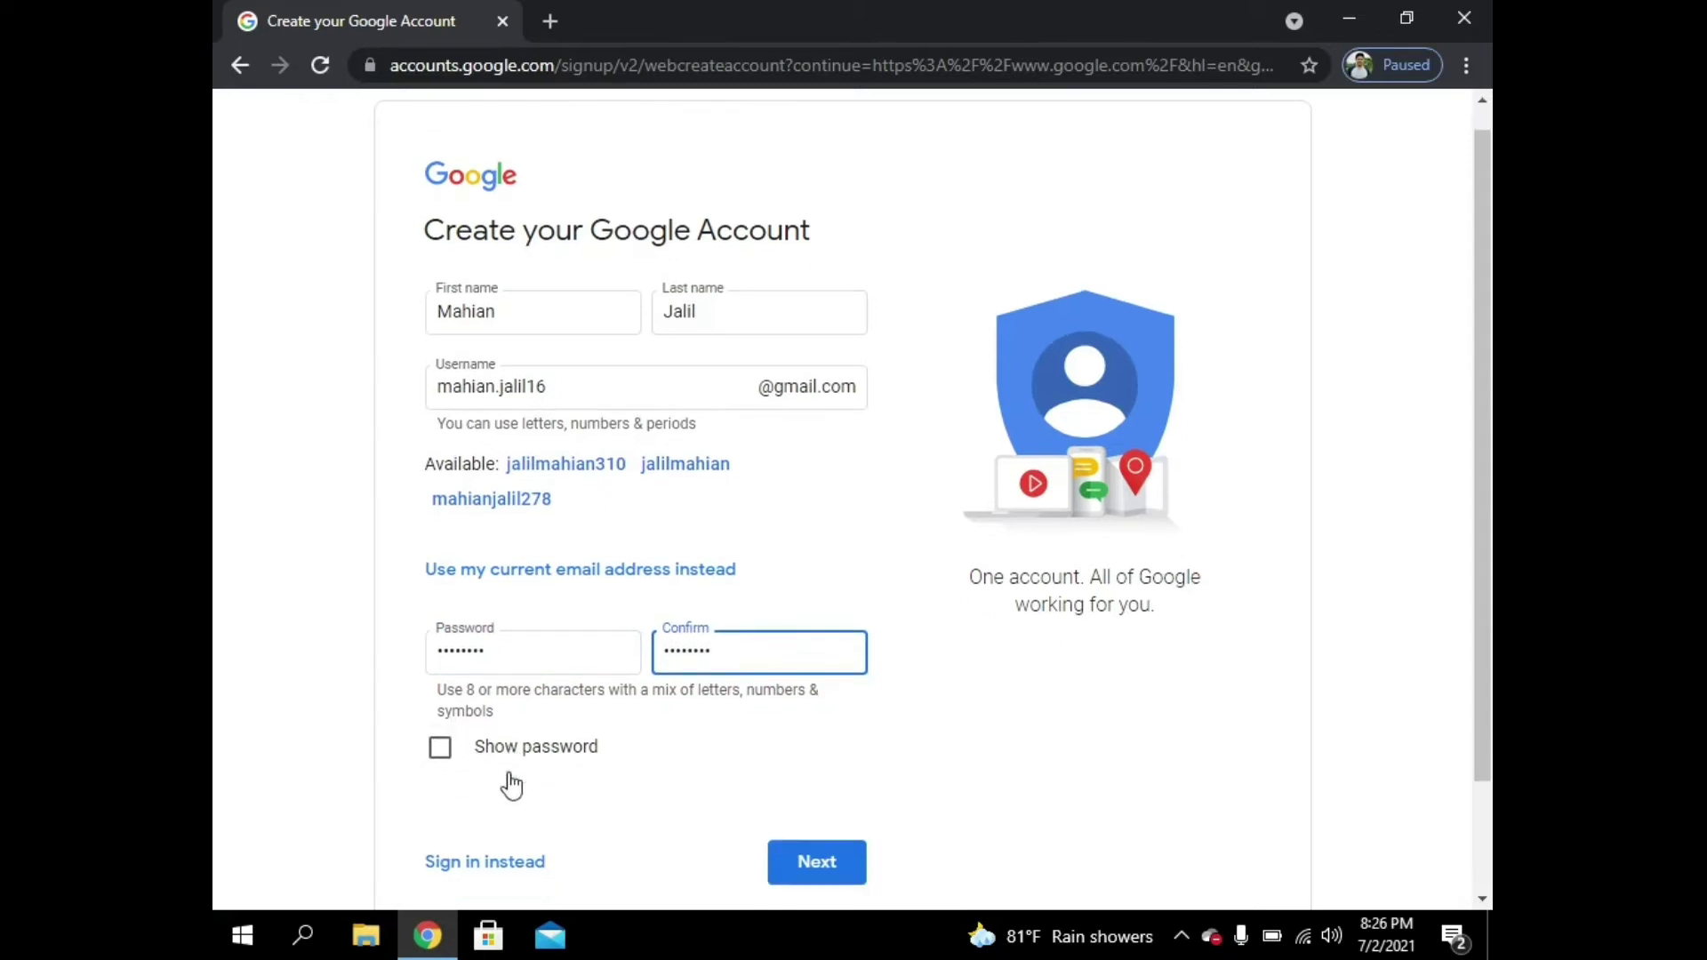
click(827, 778)
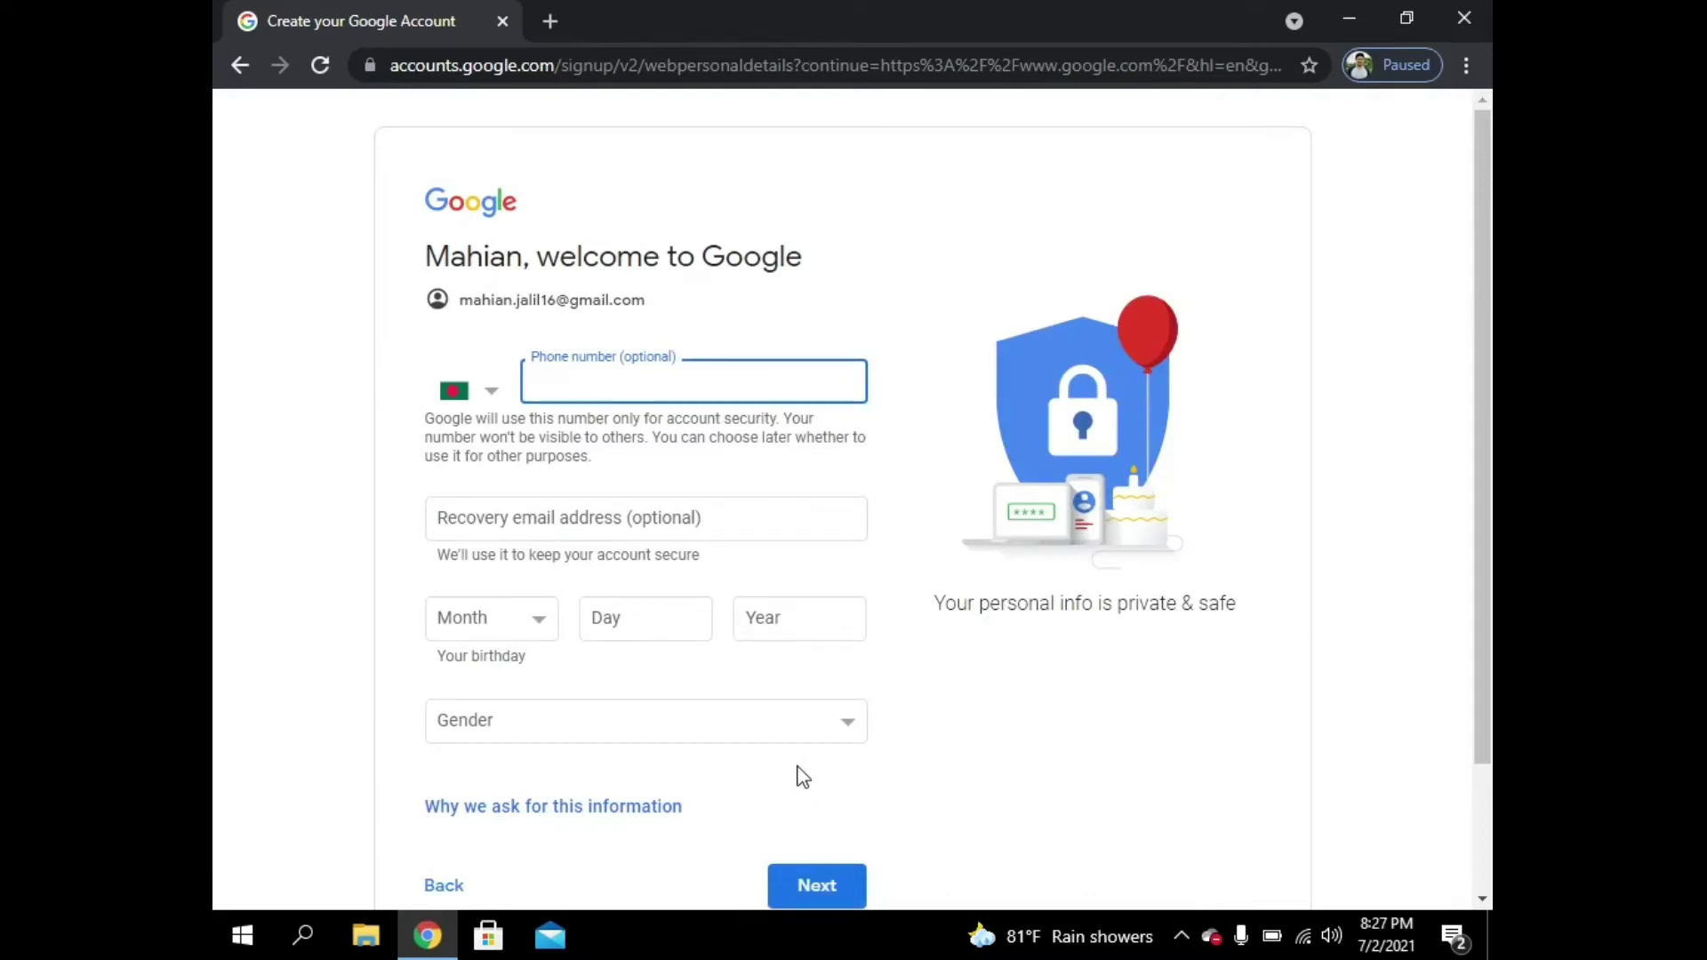
Autofill the phone number and recovery e-mail from saved details
click(588, 388)
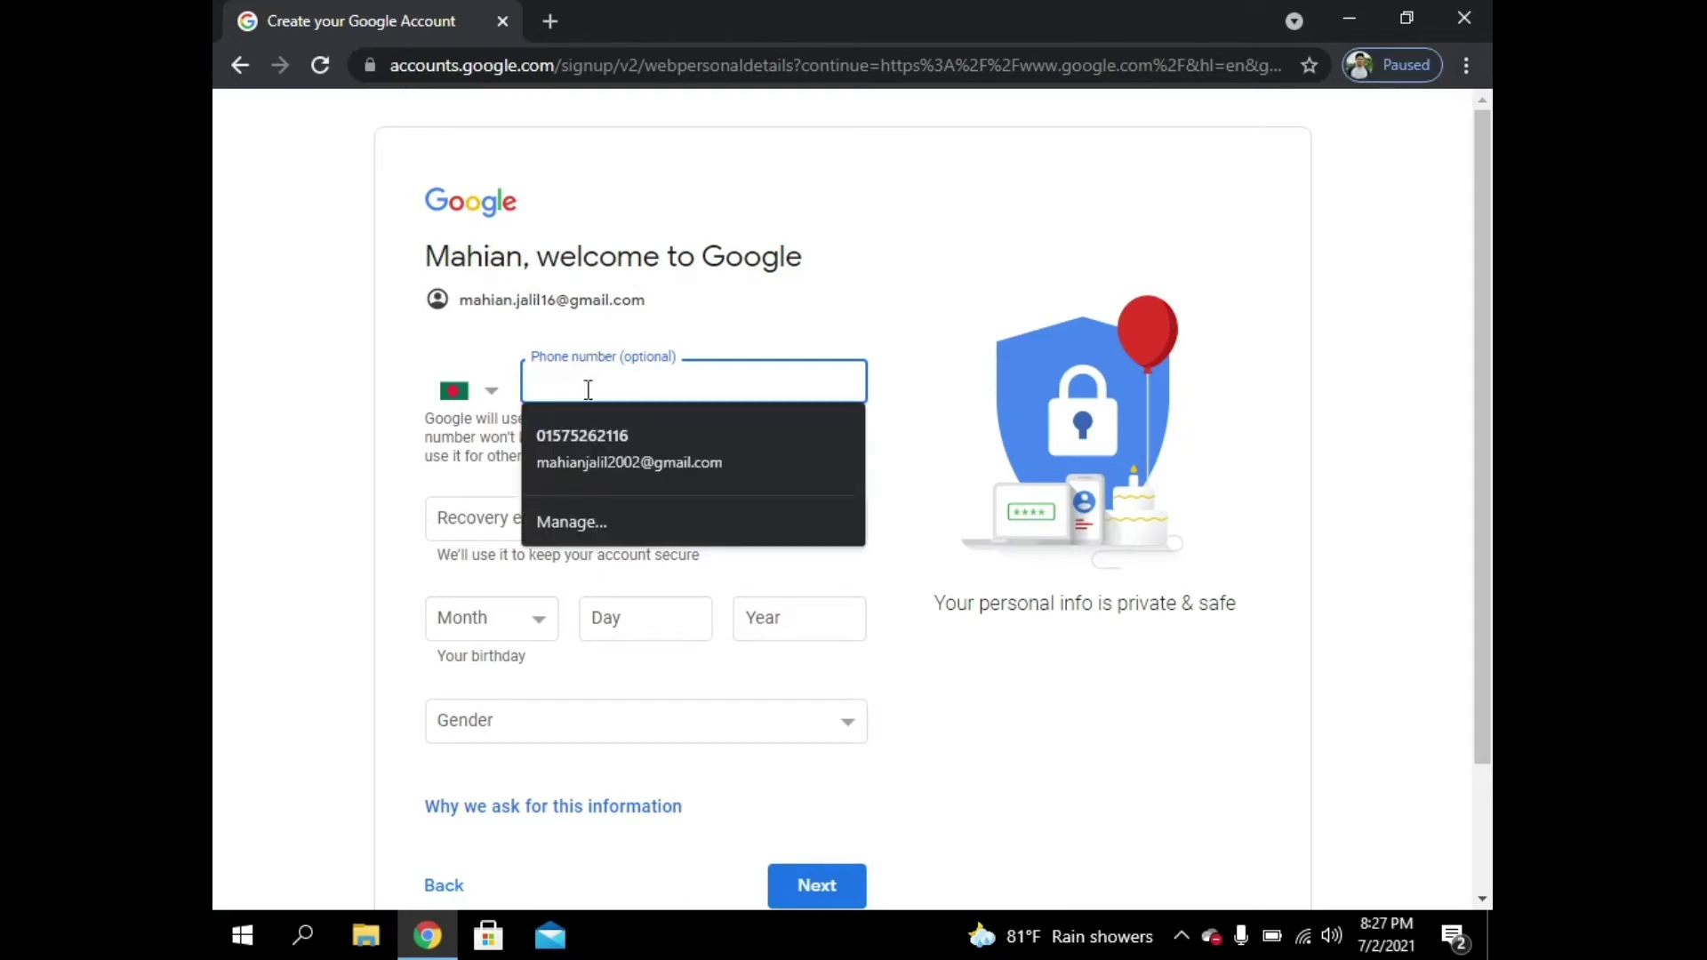
click(589, 437)
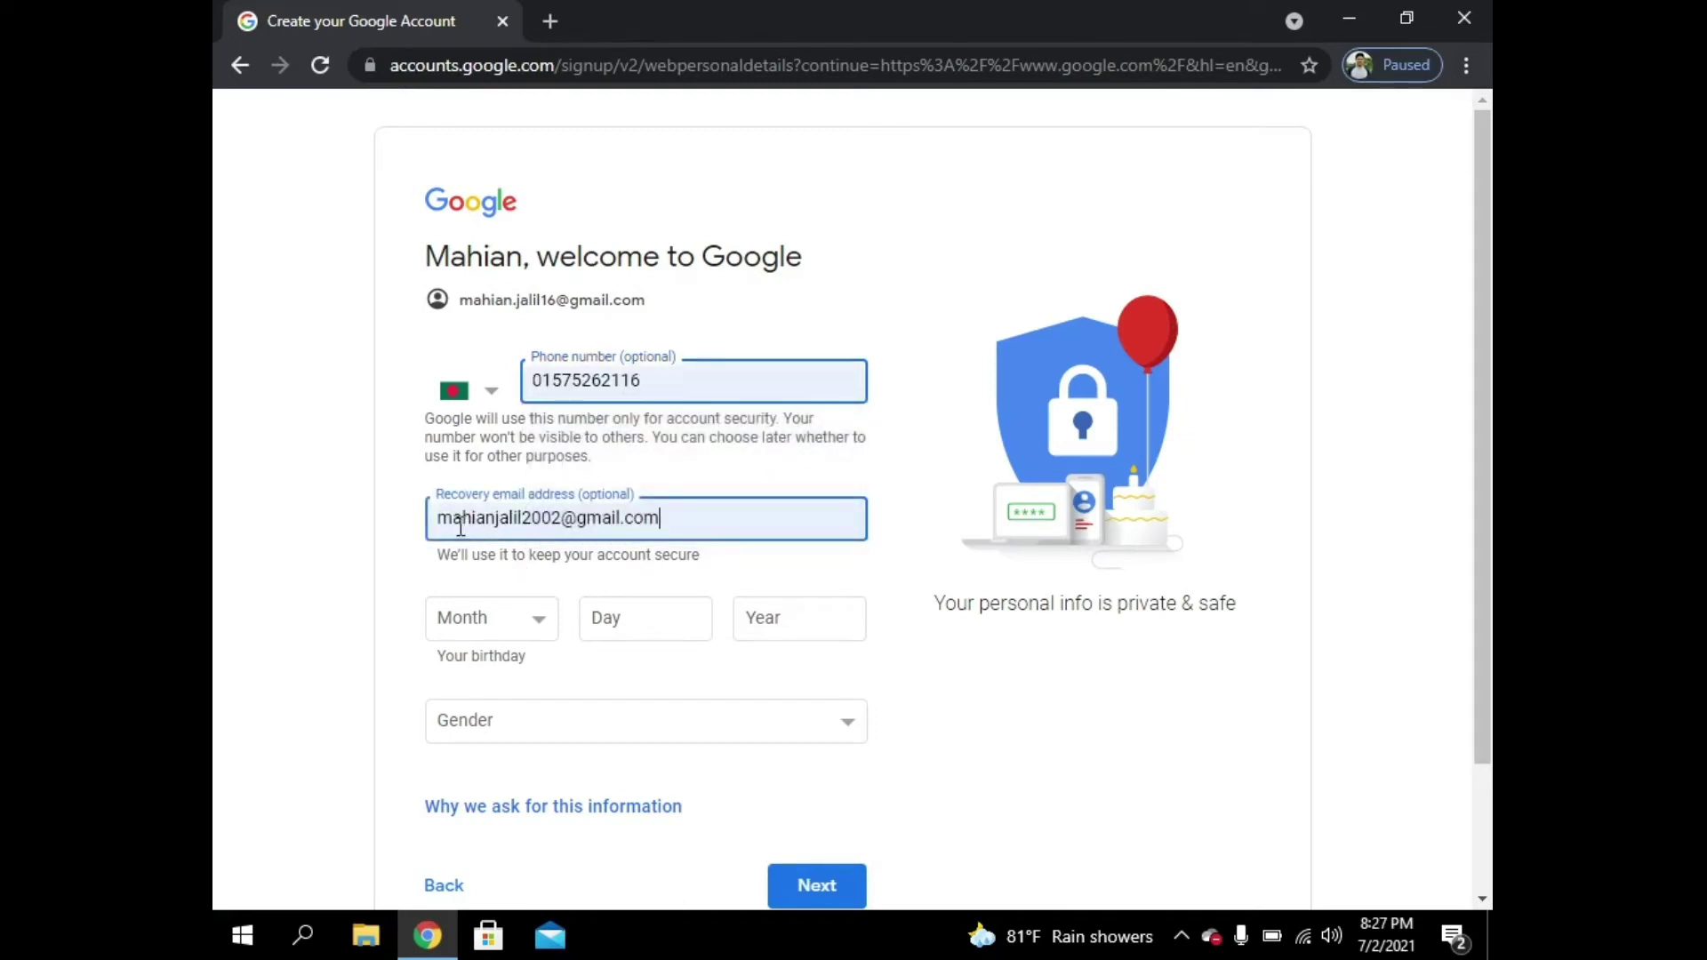
click(678, 517)
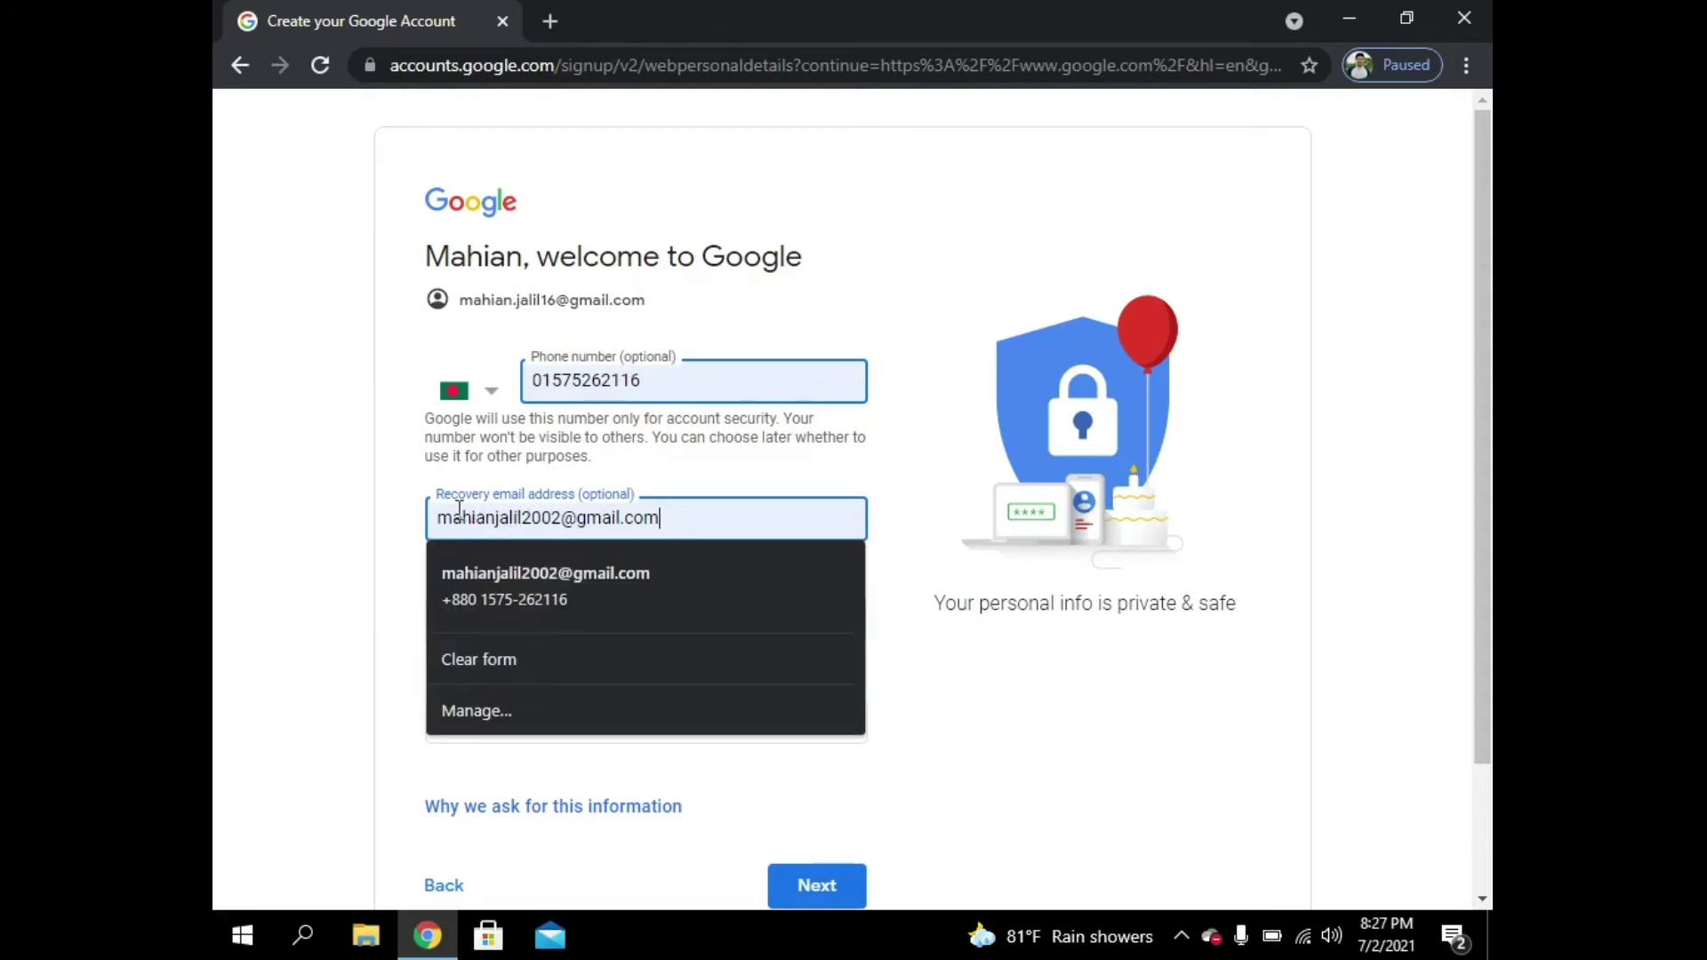
click(889, 539)
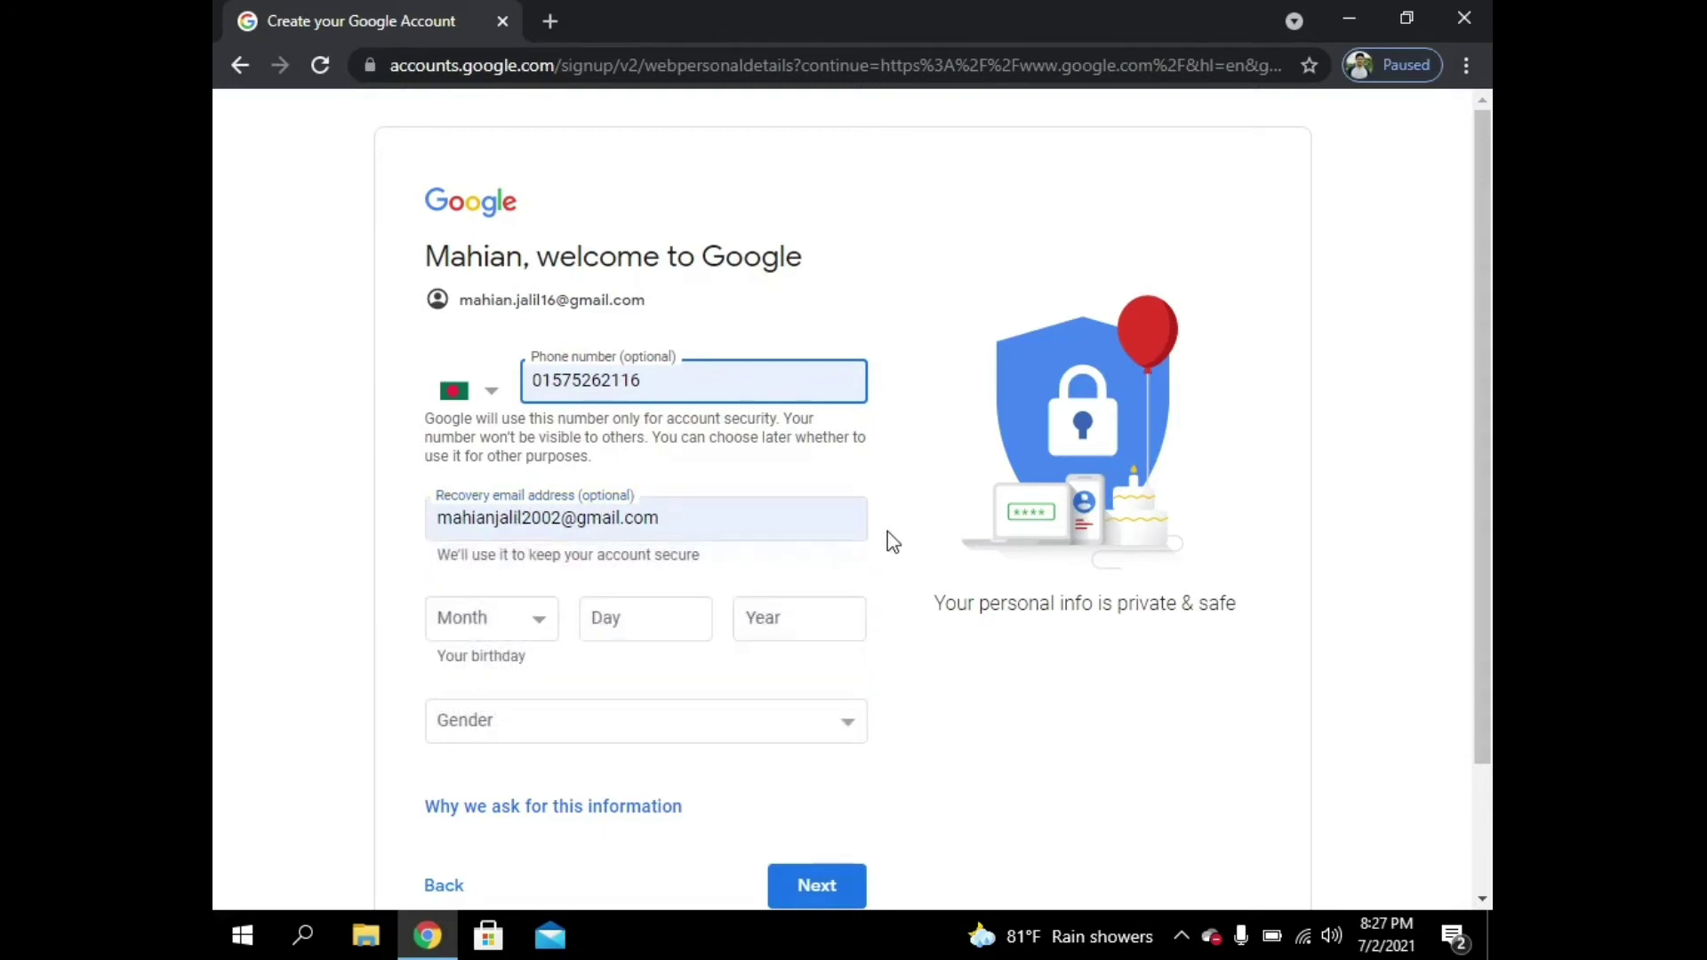
Set the birthday to November 8, 2002
click(538, 621)
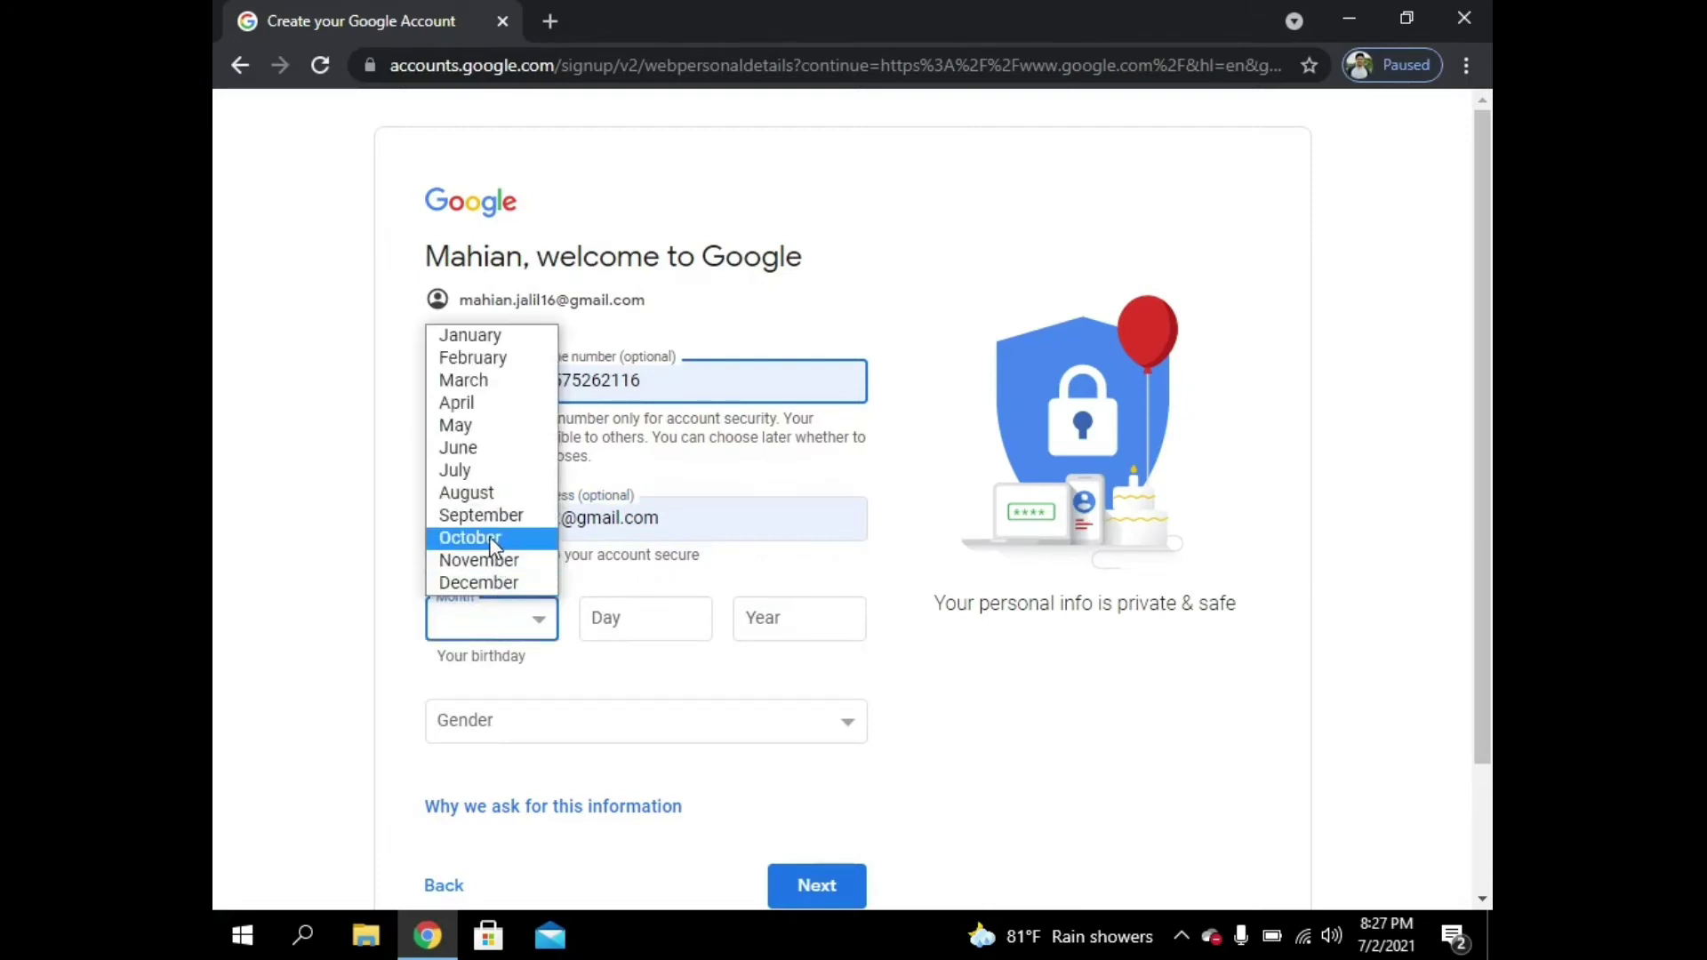
click(480, 560)
click(653, 610)
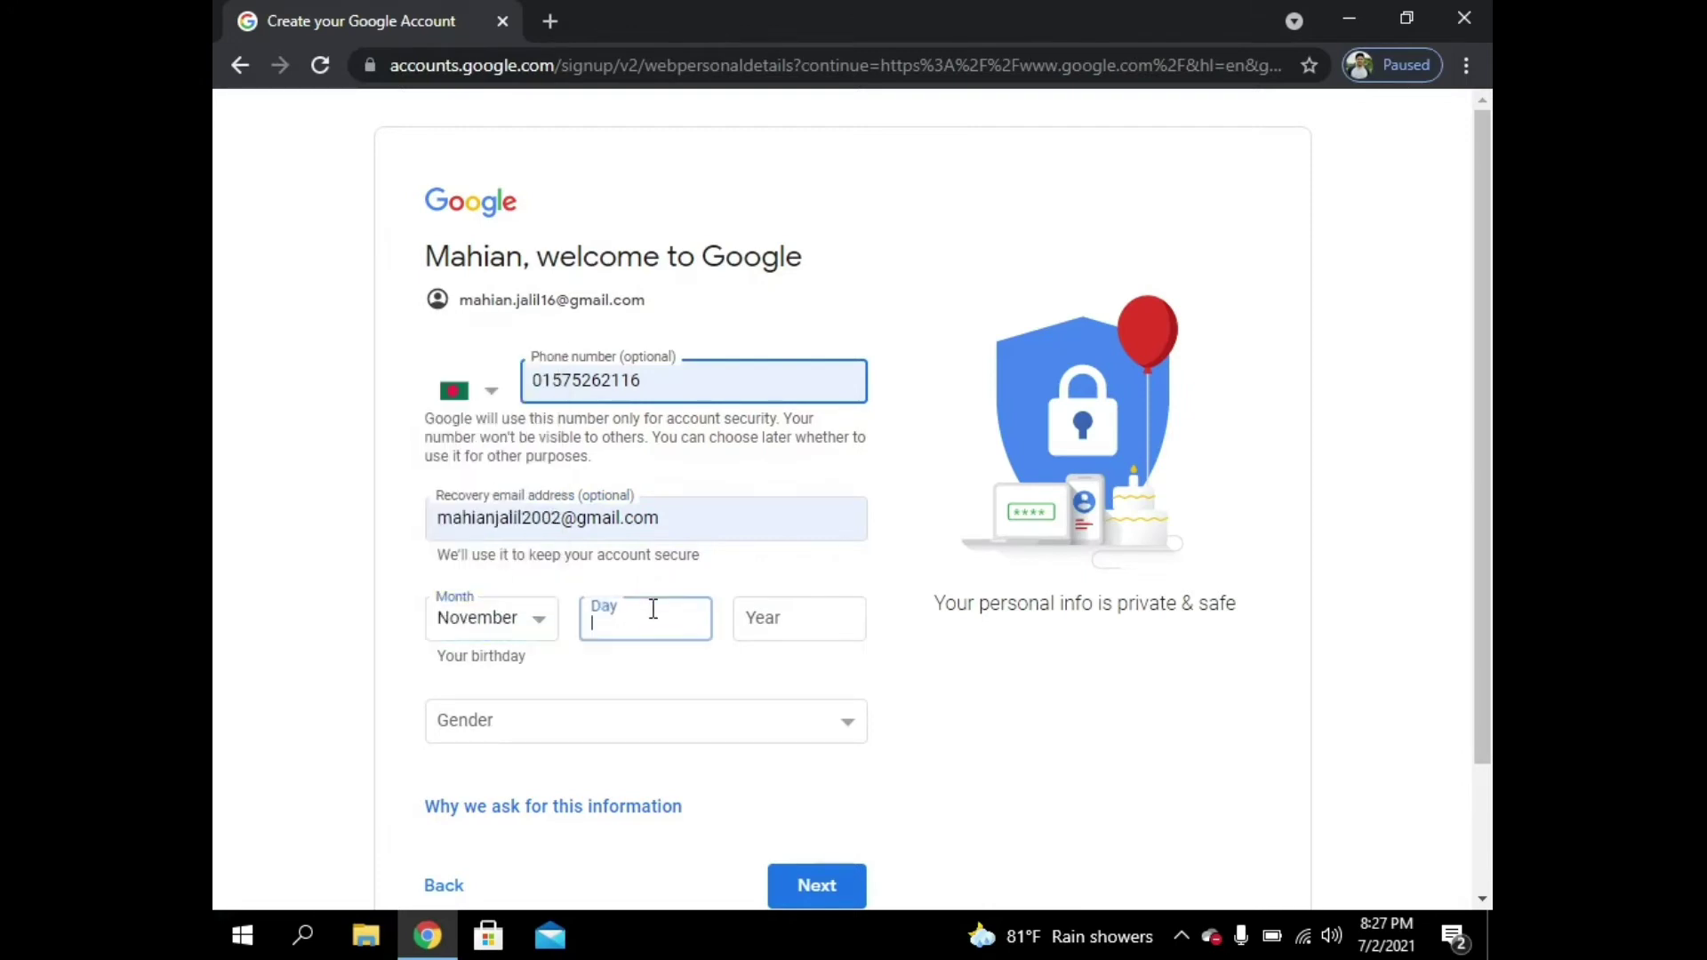
text(8)
text(2)
click(786, 620)
text(2002)
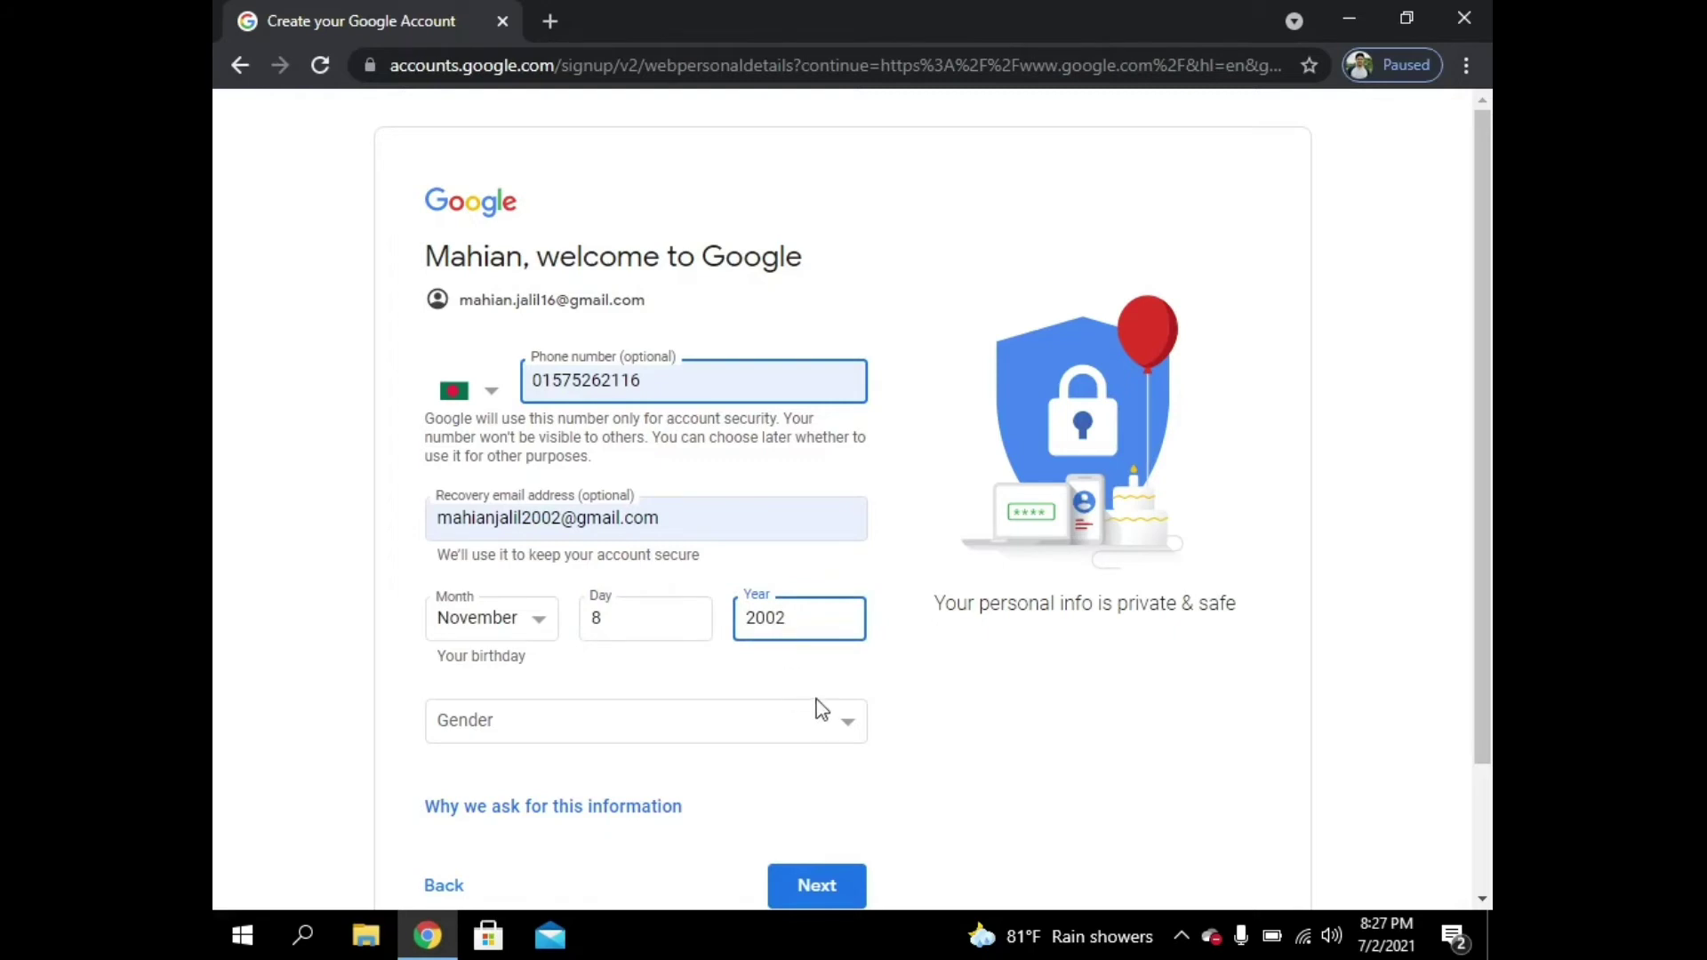
Set the gender to Male and submit the personal details
click(676, 727)
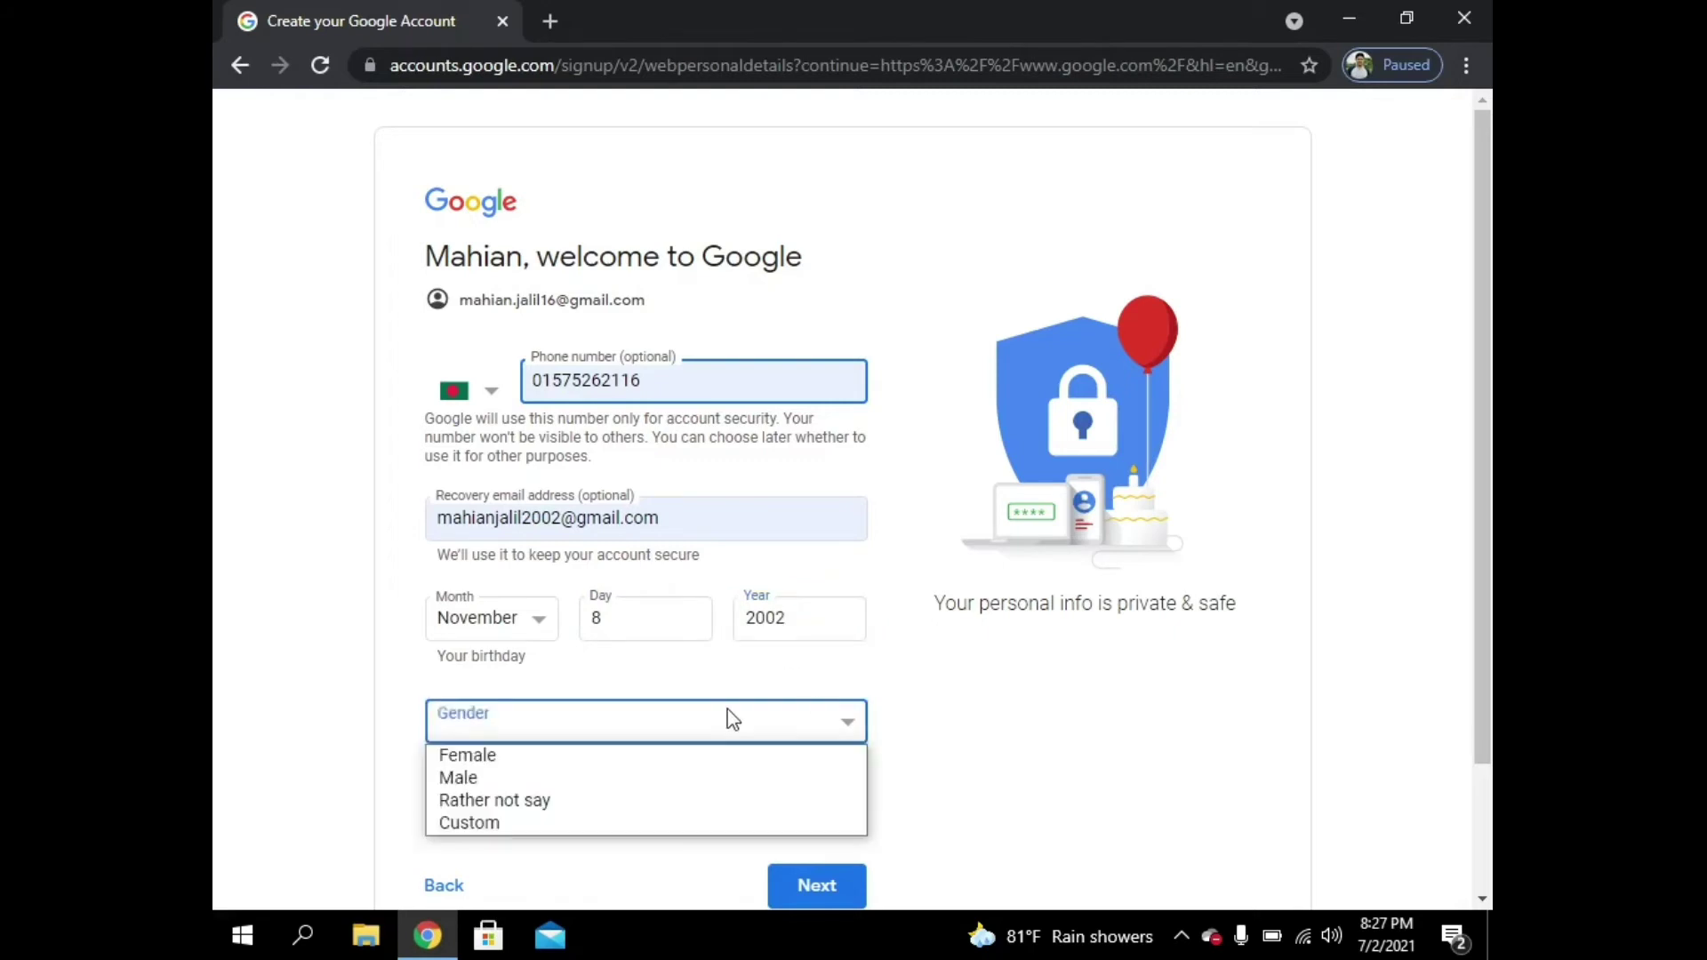
click(528, 772)
scroll(482, 740, down, 2)
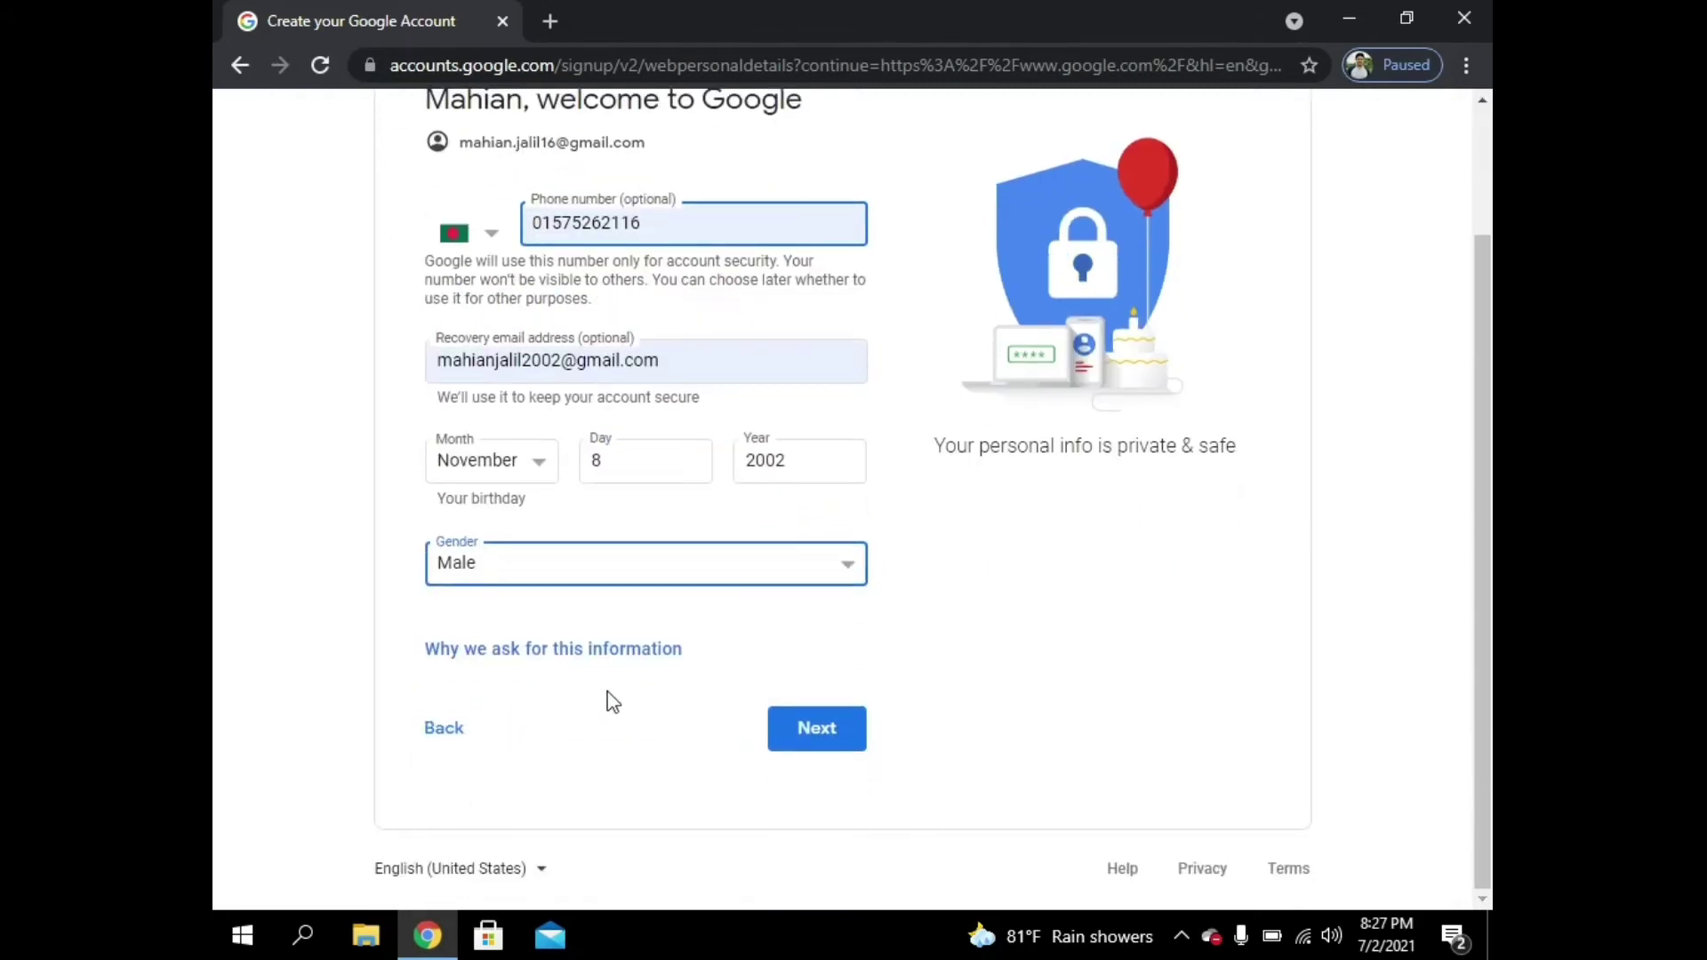
click(816, 731)
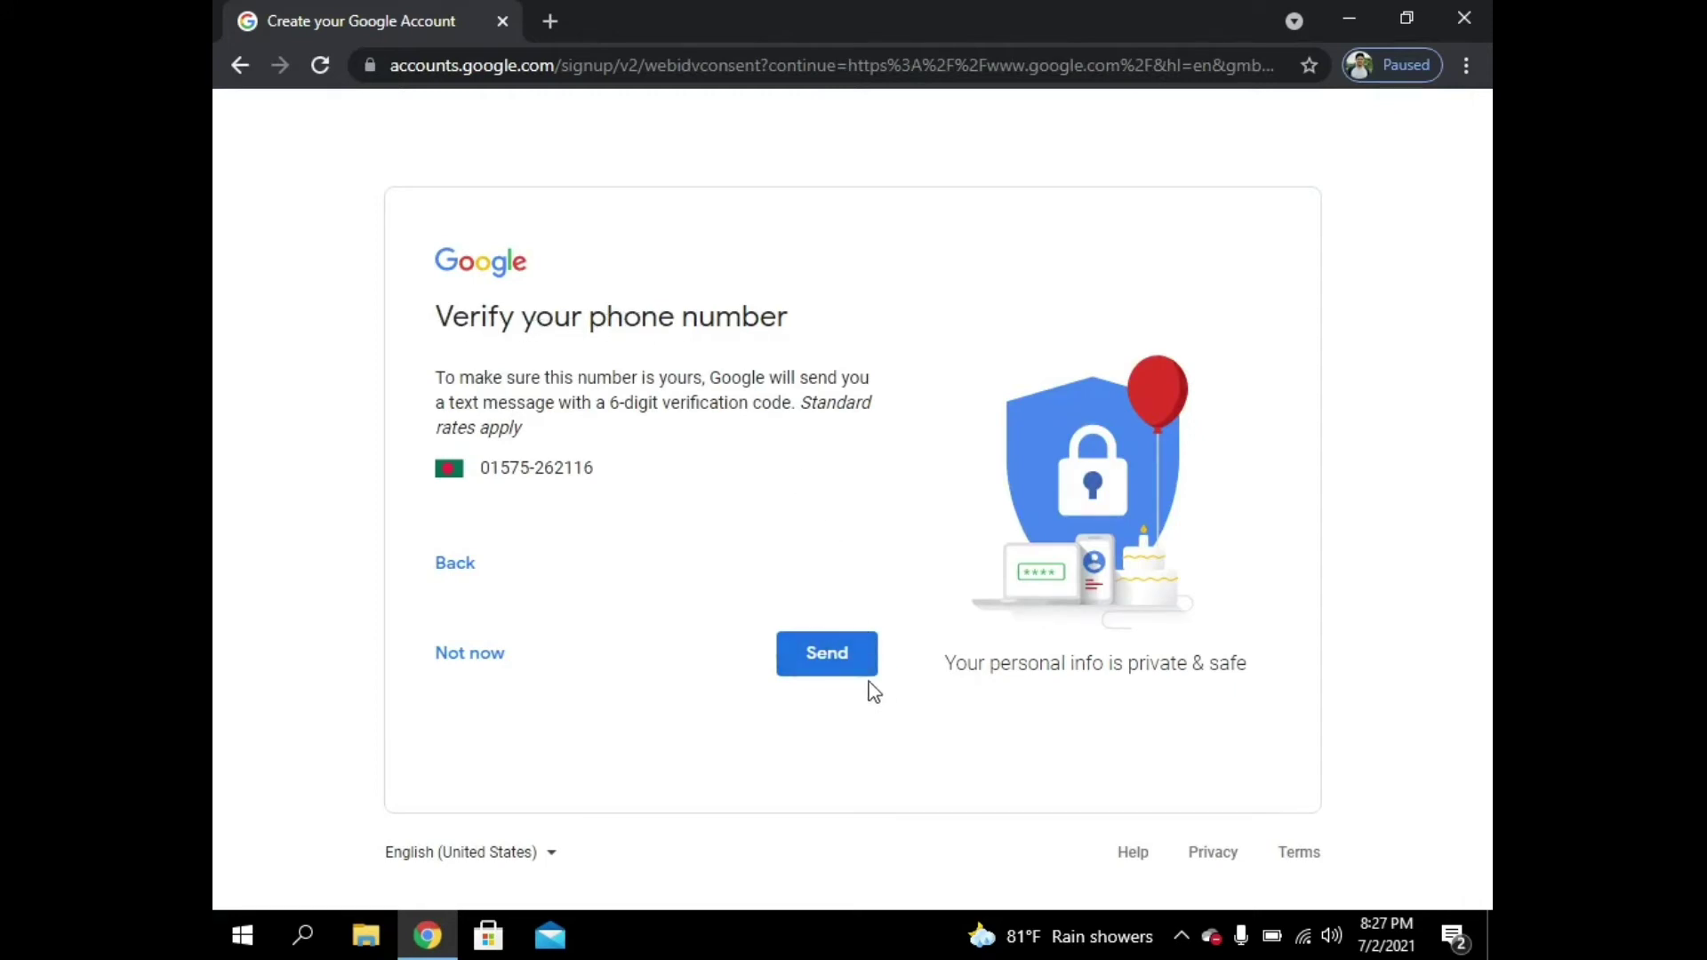
Text a code to the phone and verify it with the received six-digit code
click(805, 643)
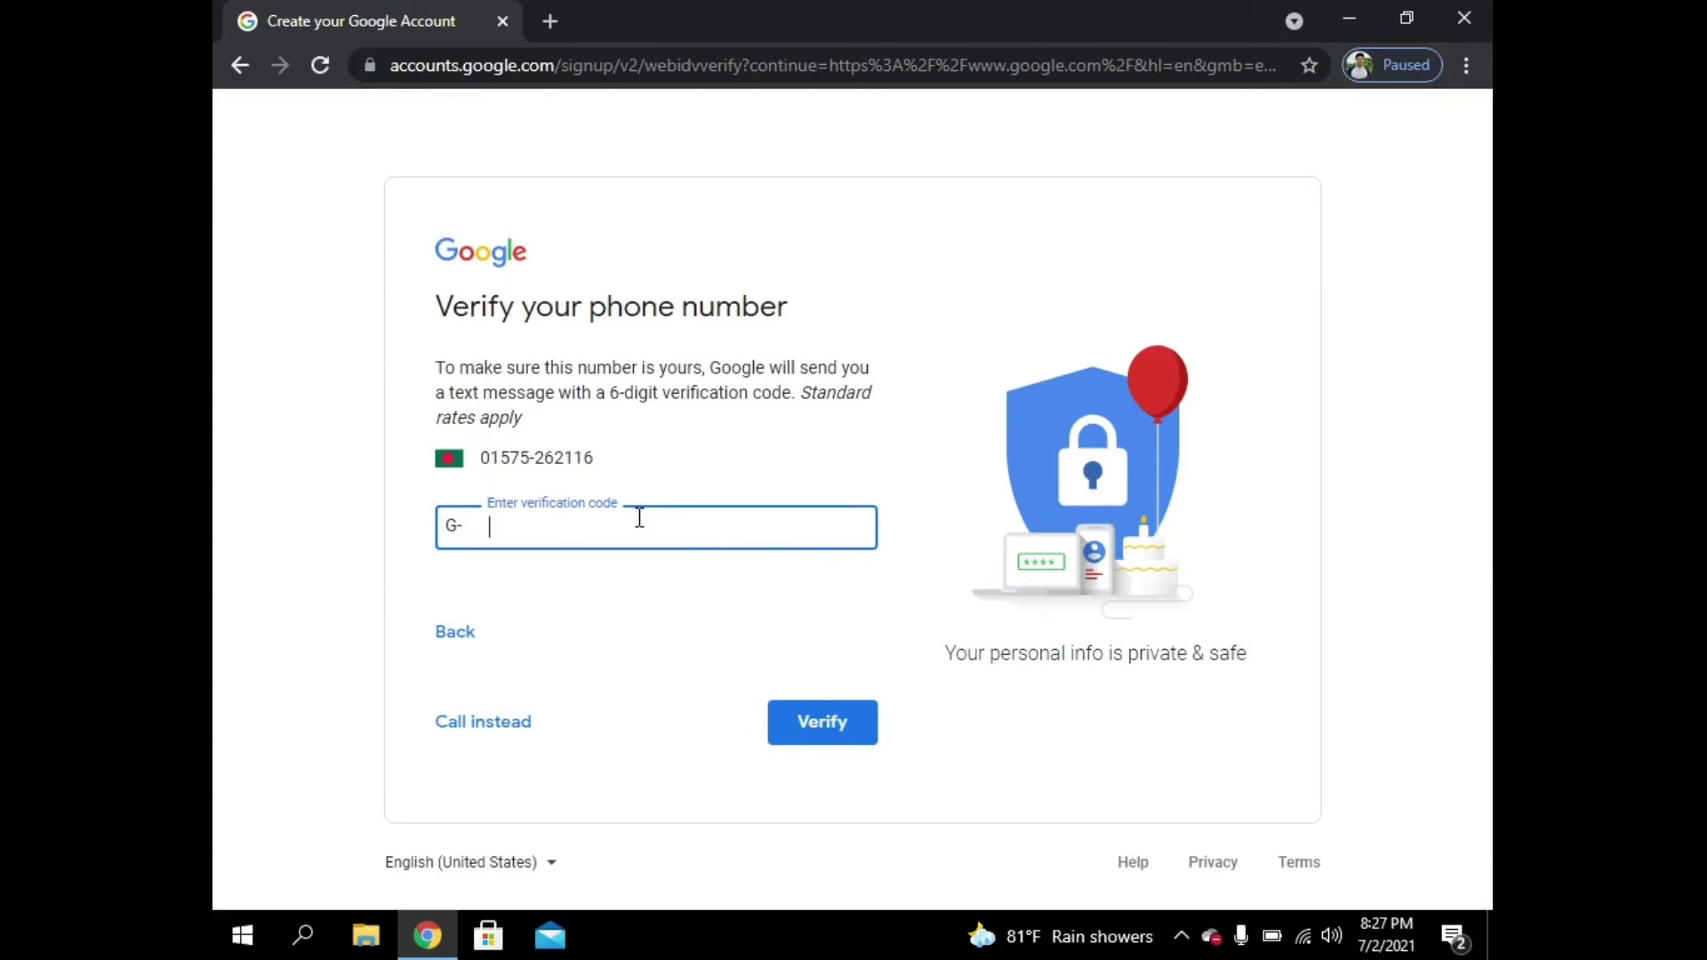
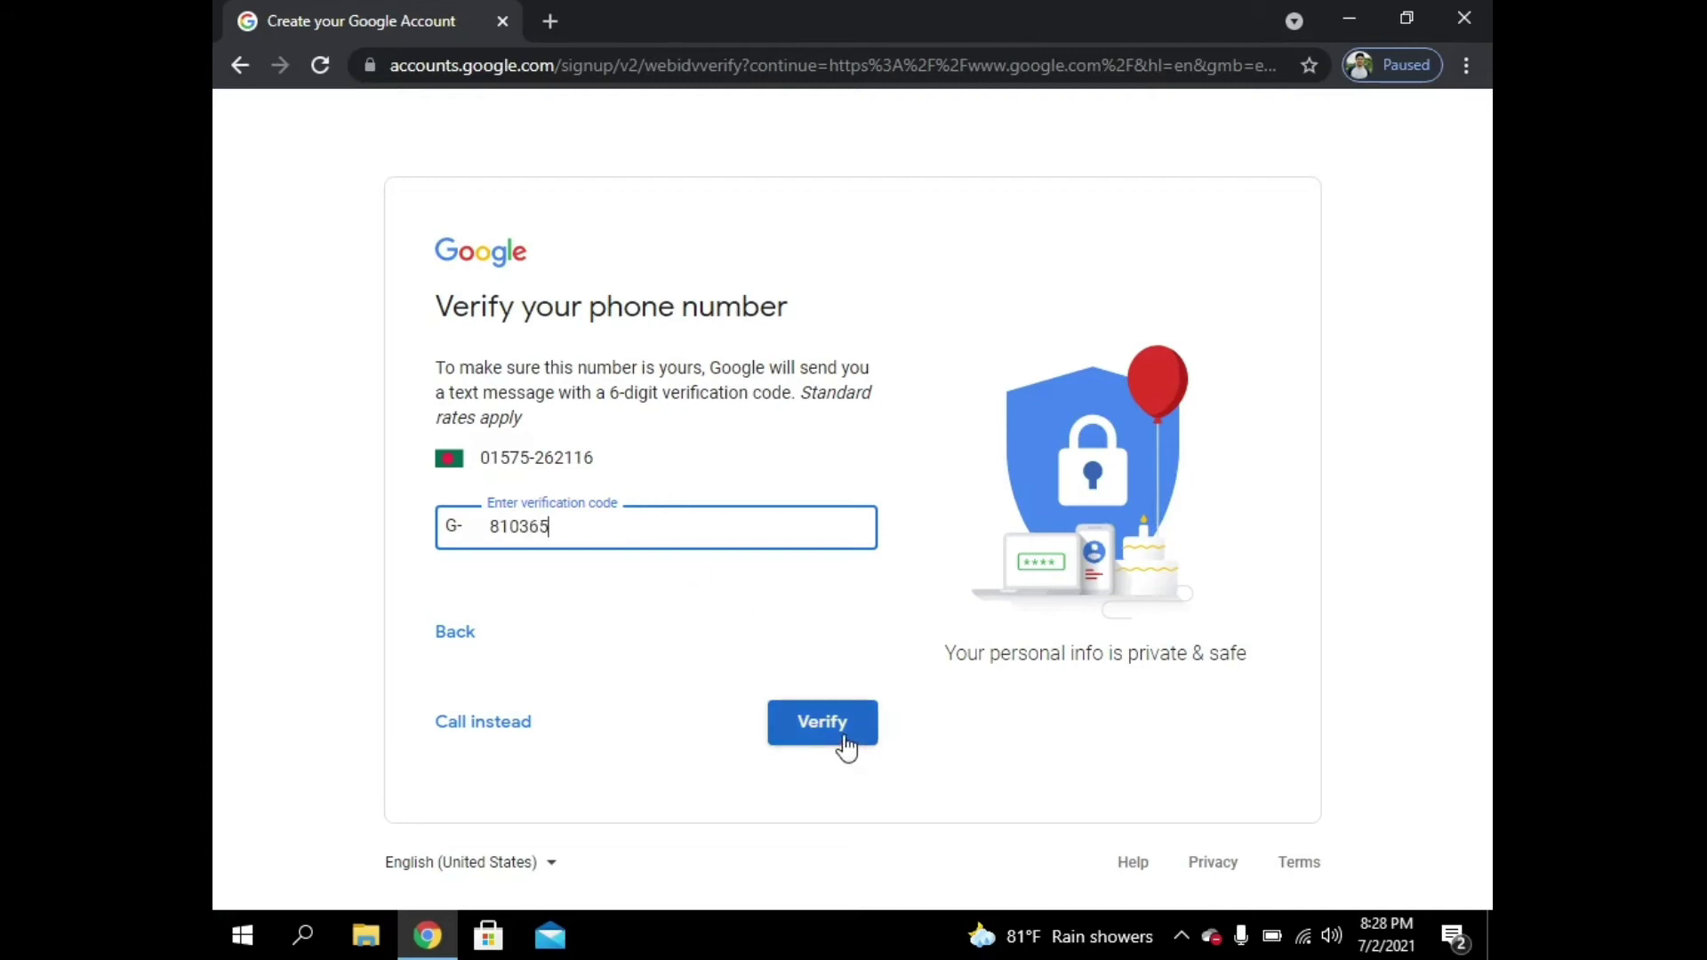
click(846, 745)
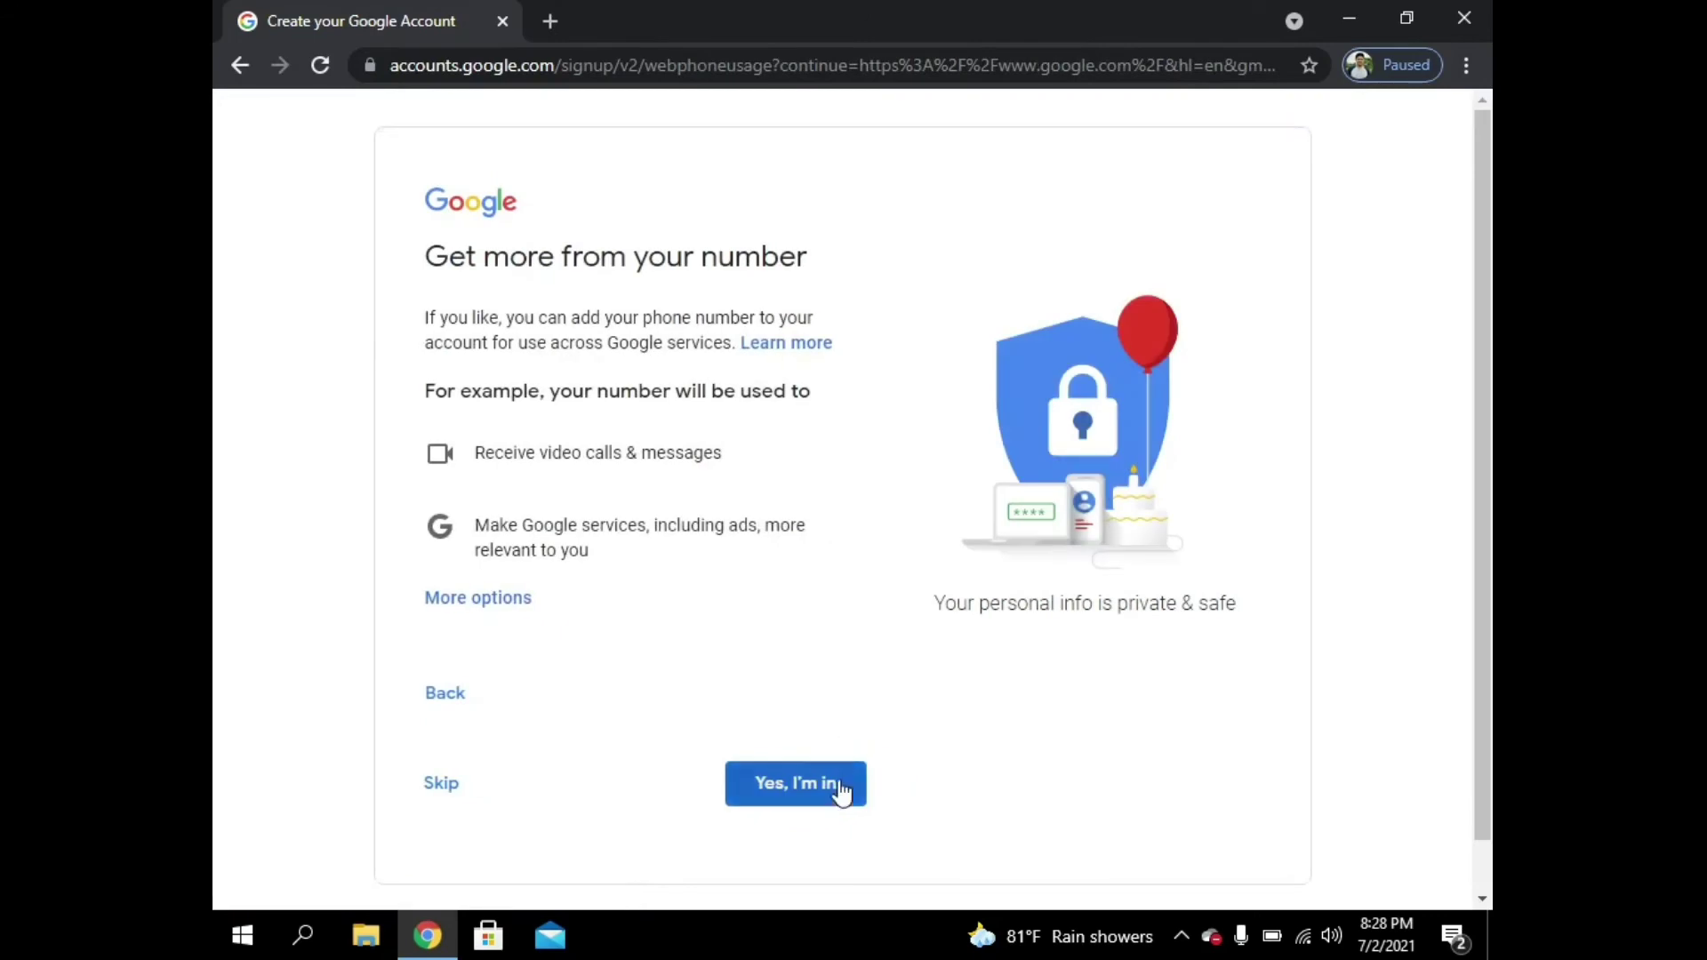
Opt in with "Yes, I'm in" and agree to the Privacy and Terms
click(785, 792)
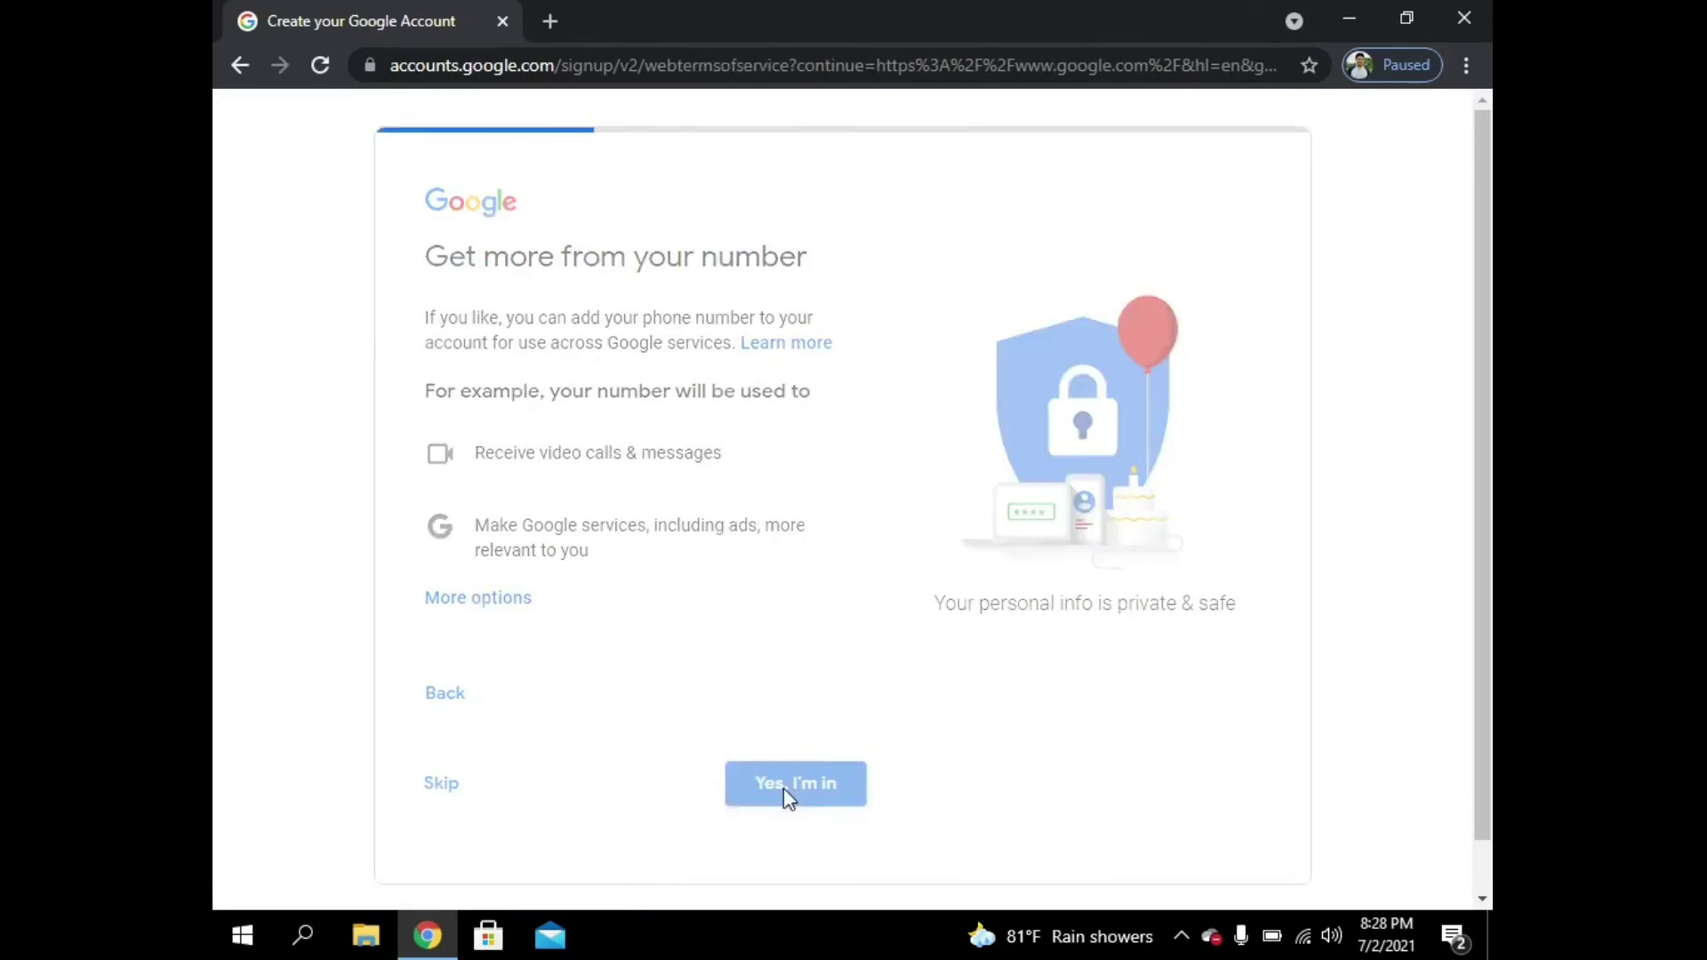
scroll(769, 787, down, 10)
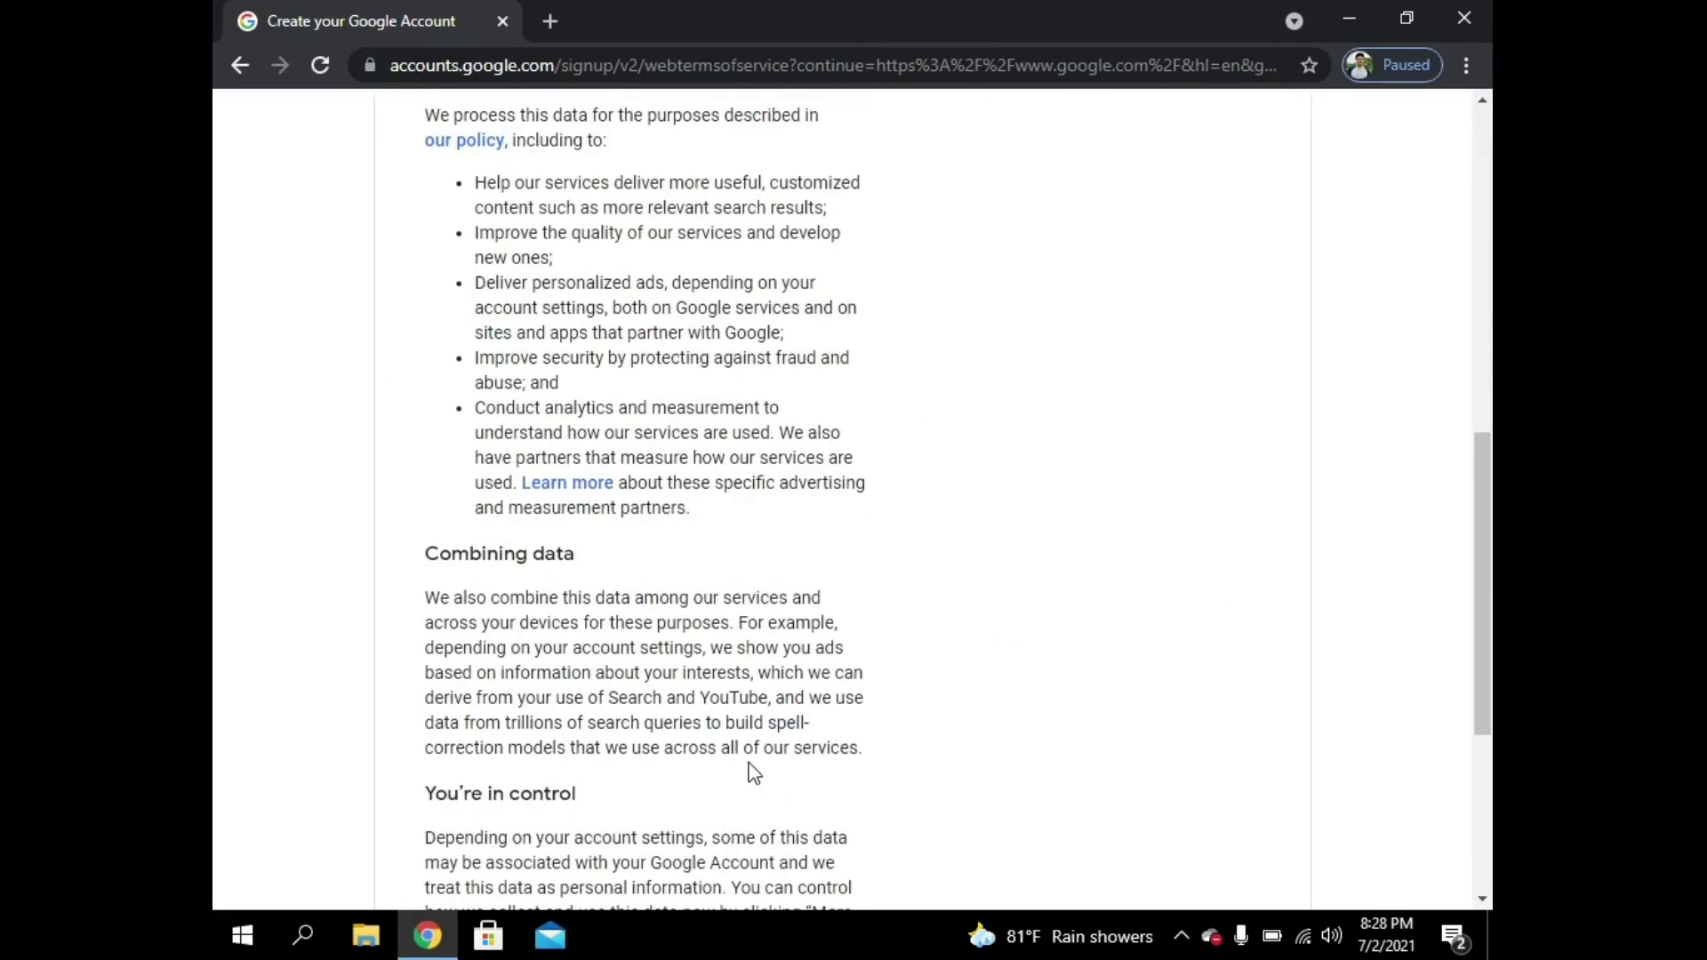
scroll(747, 765, down, 5)
scroll(707, 752, up, 13)
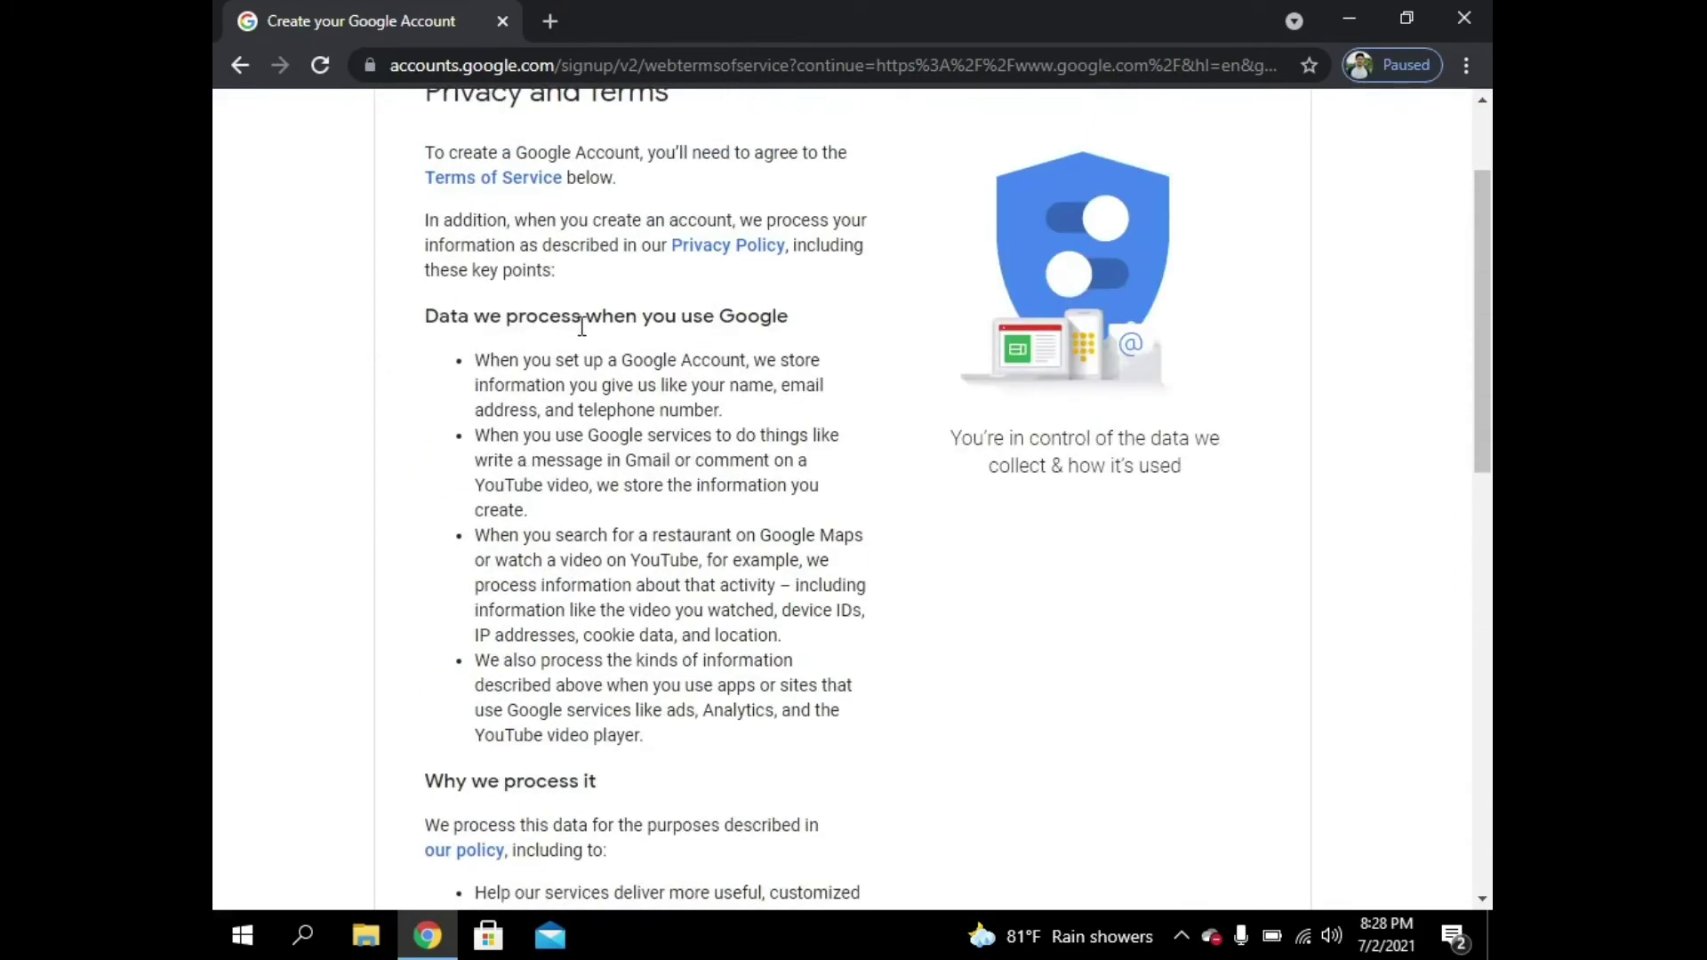
scroll(582, 328, down, 1)
scroll(605, 423, up, 3)
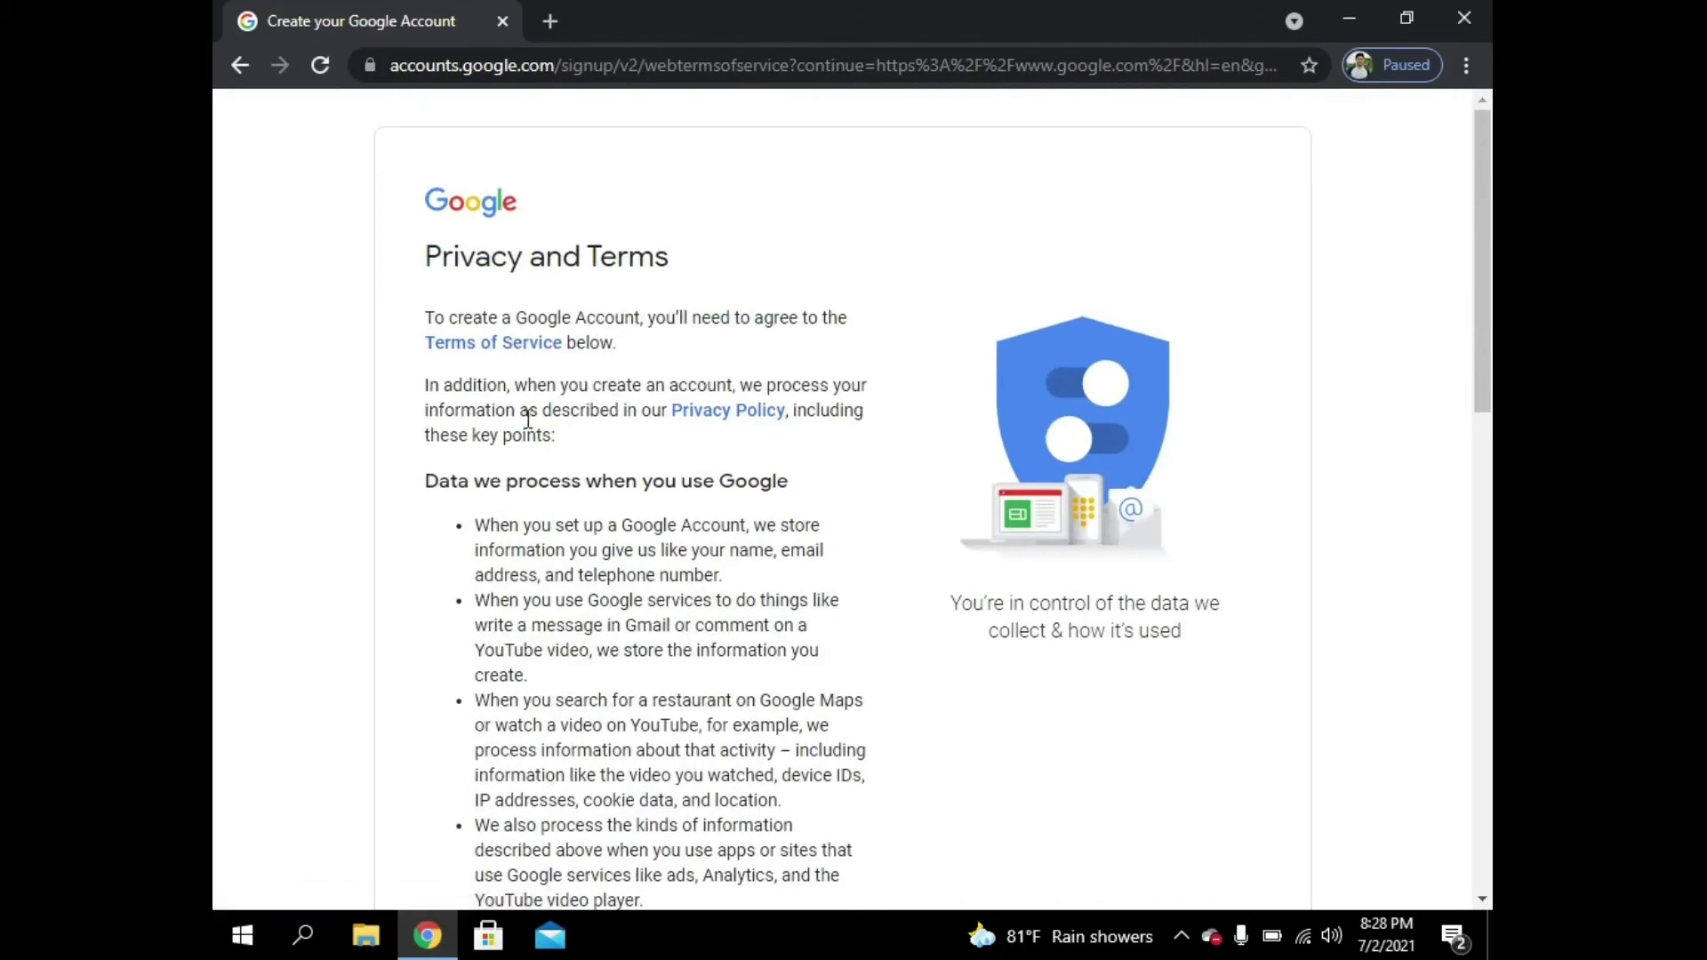
scroll(569, 418, down, 15)
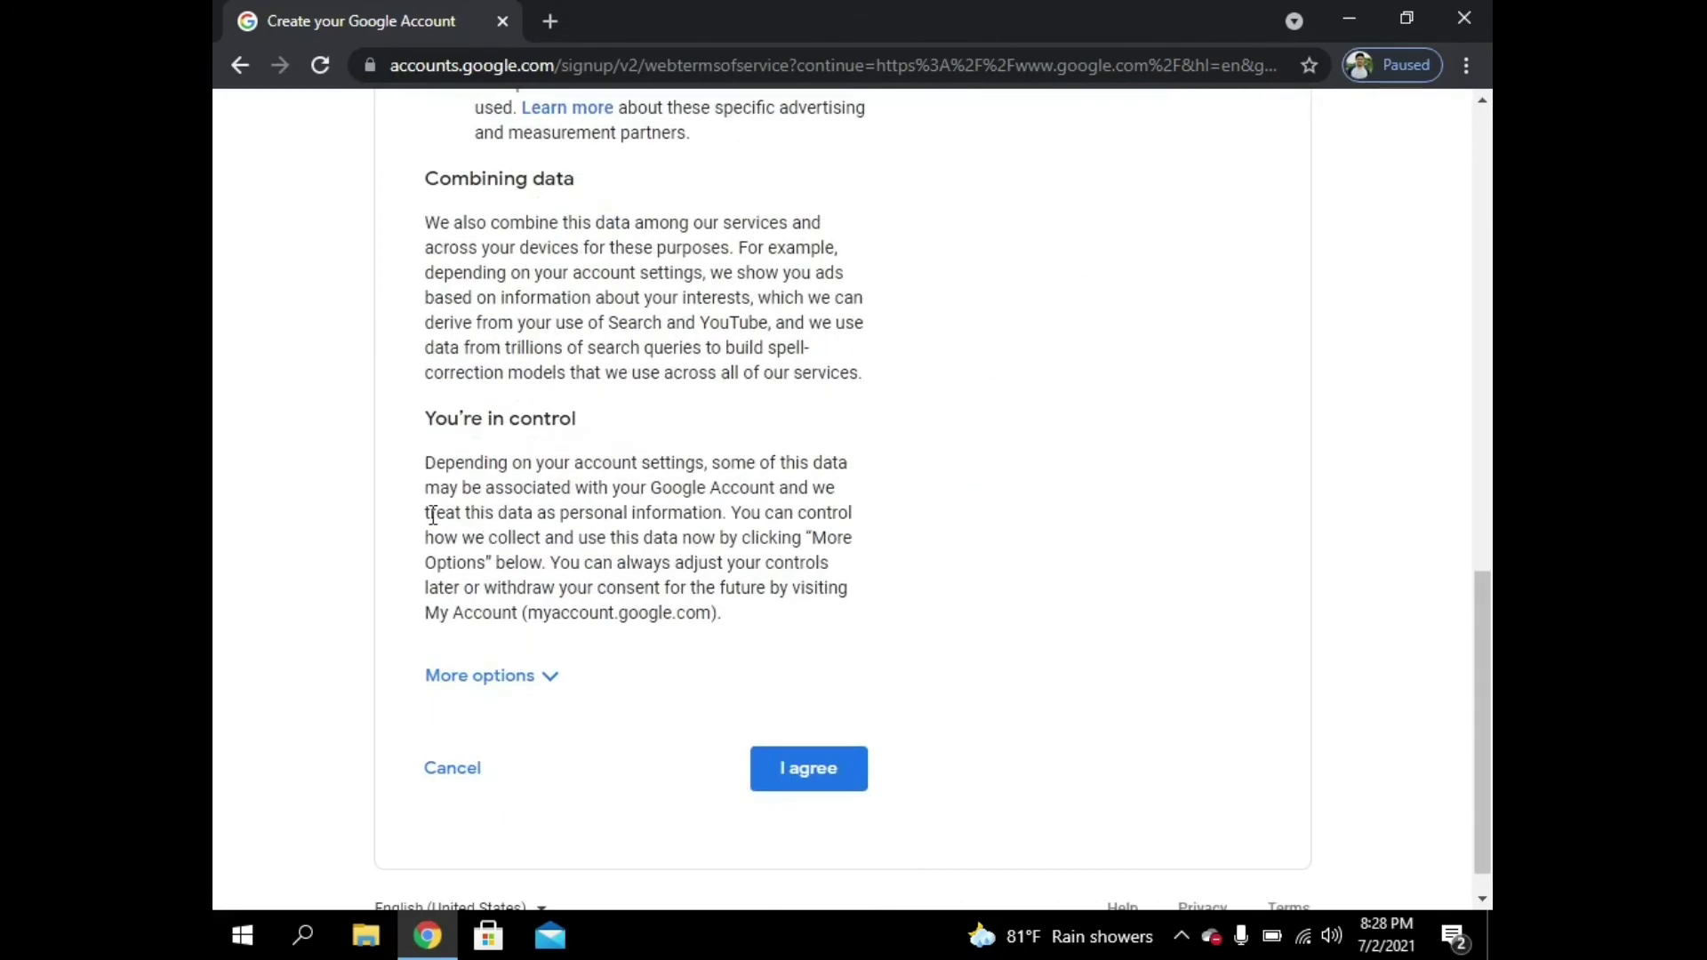
scroll(598, 534, up, 4)
scroll(601, 537, down, 4)
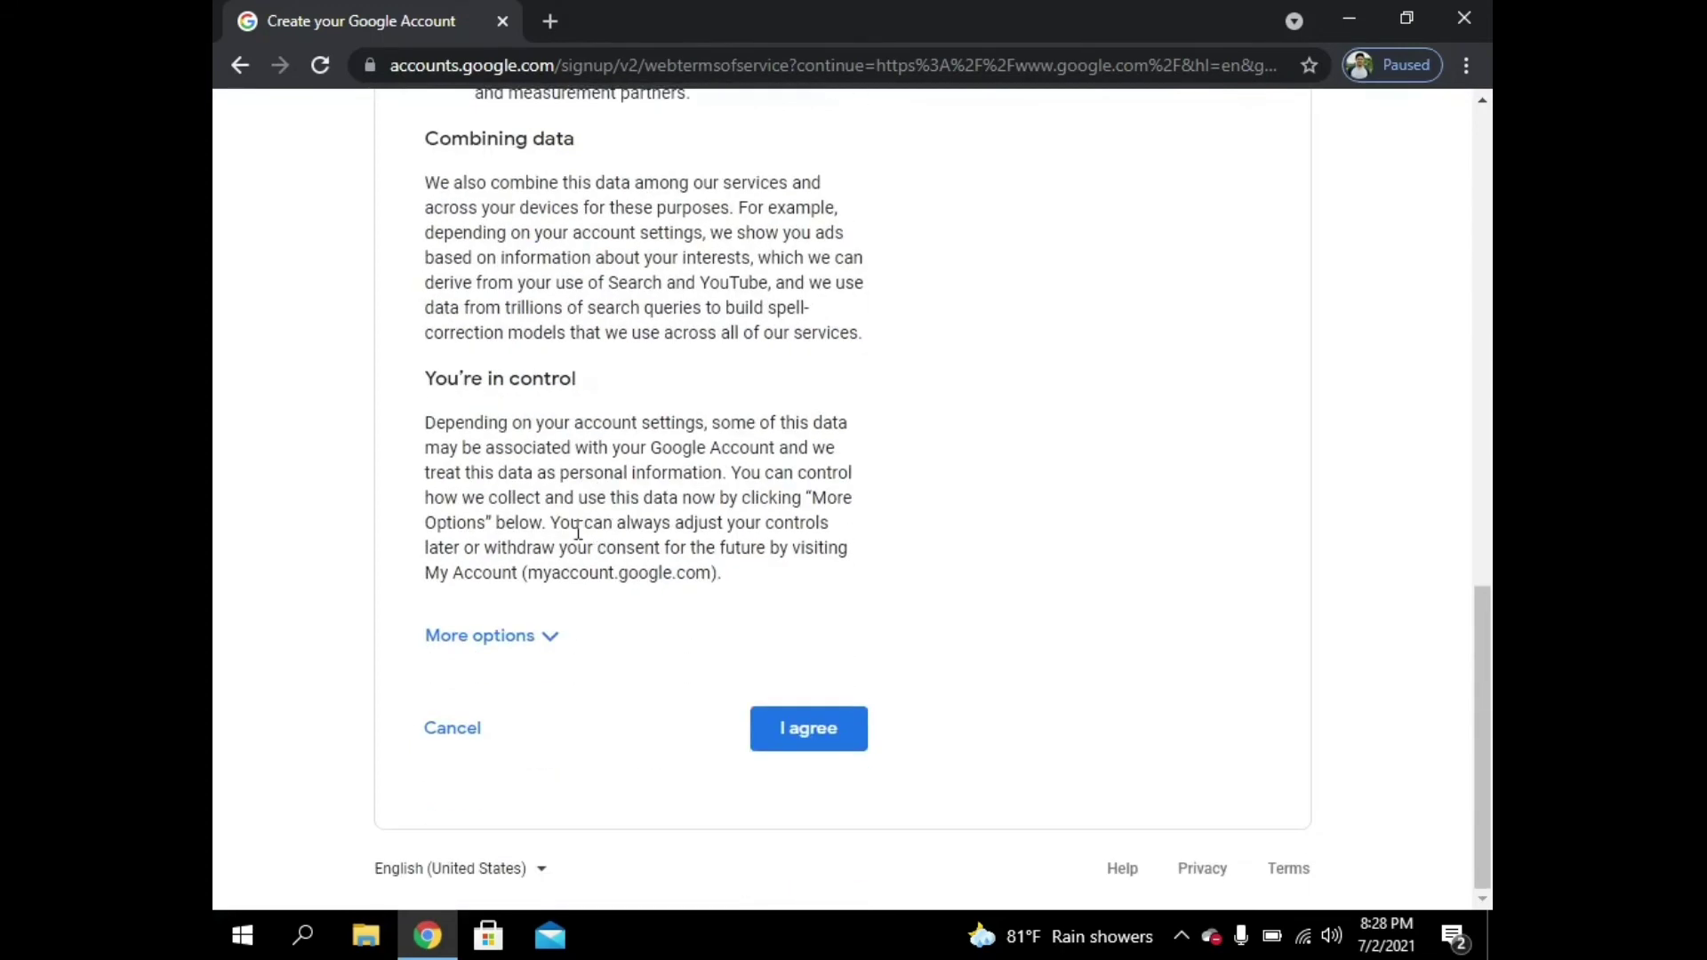
click(797, 736)
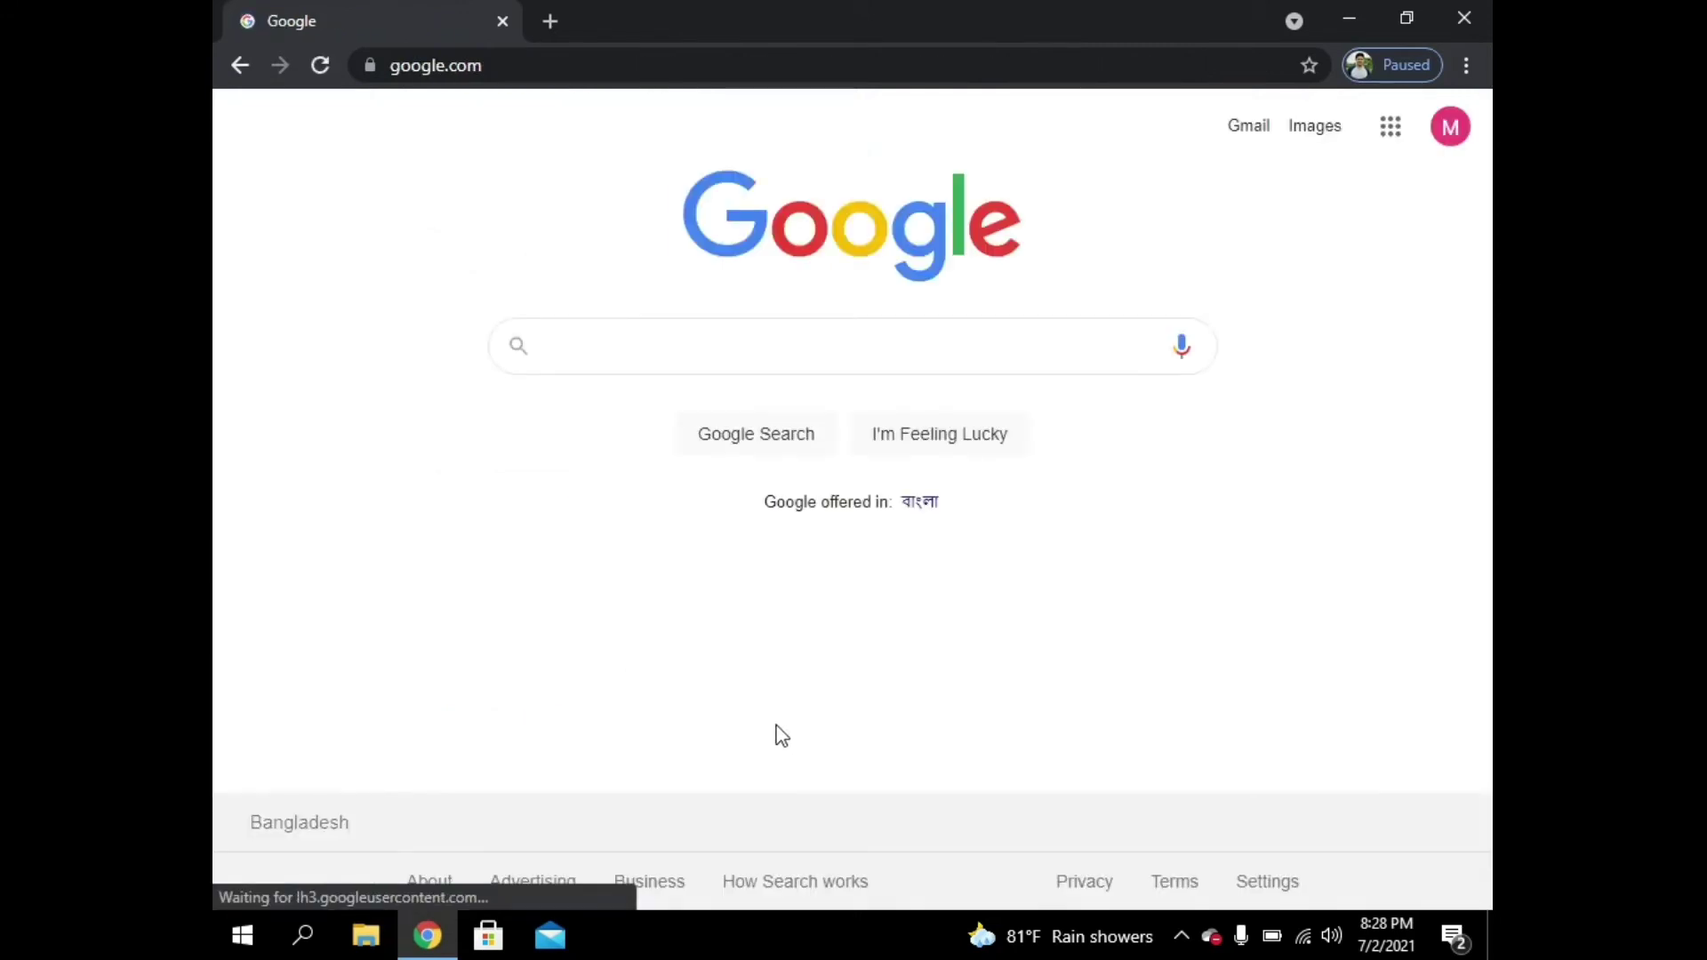
Open Manage your Google Account from the avatar and dismiss the 'Every day is safer' card
click(1455, 142)
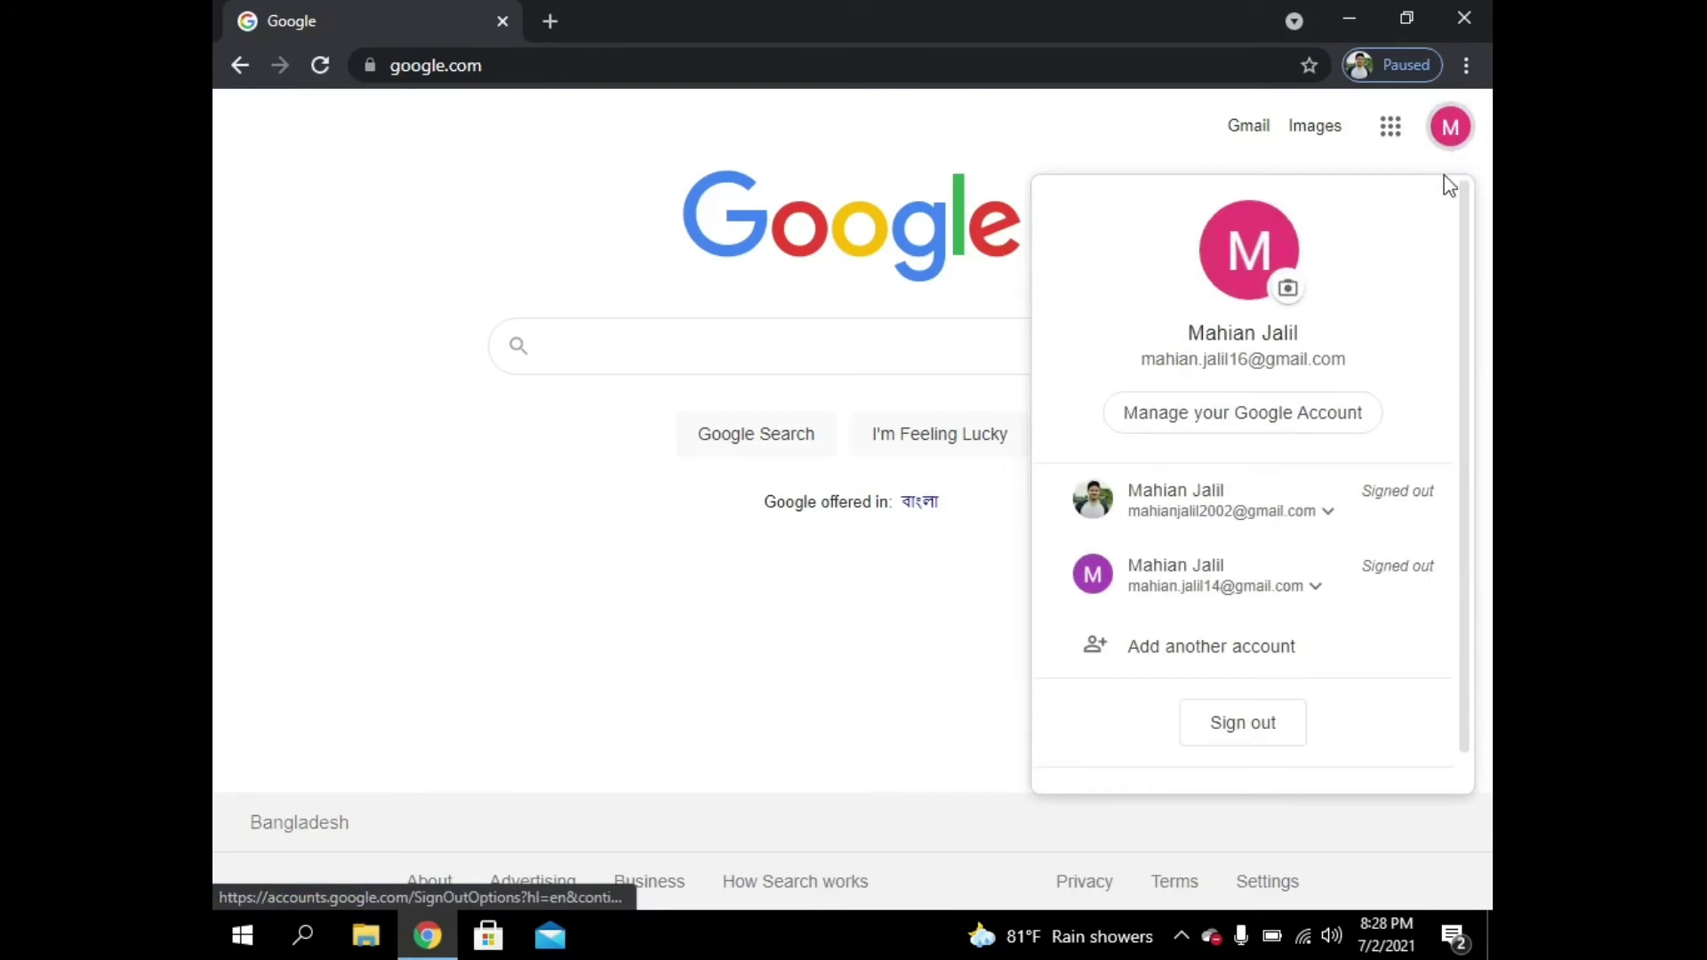
click(1250, 414)
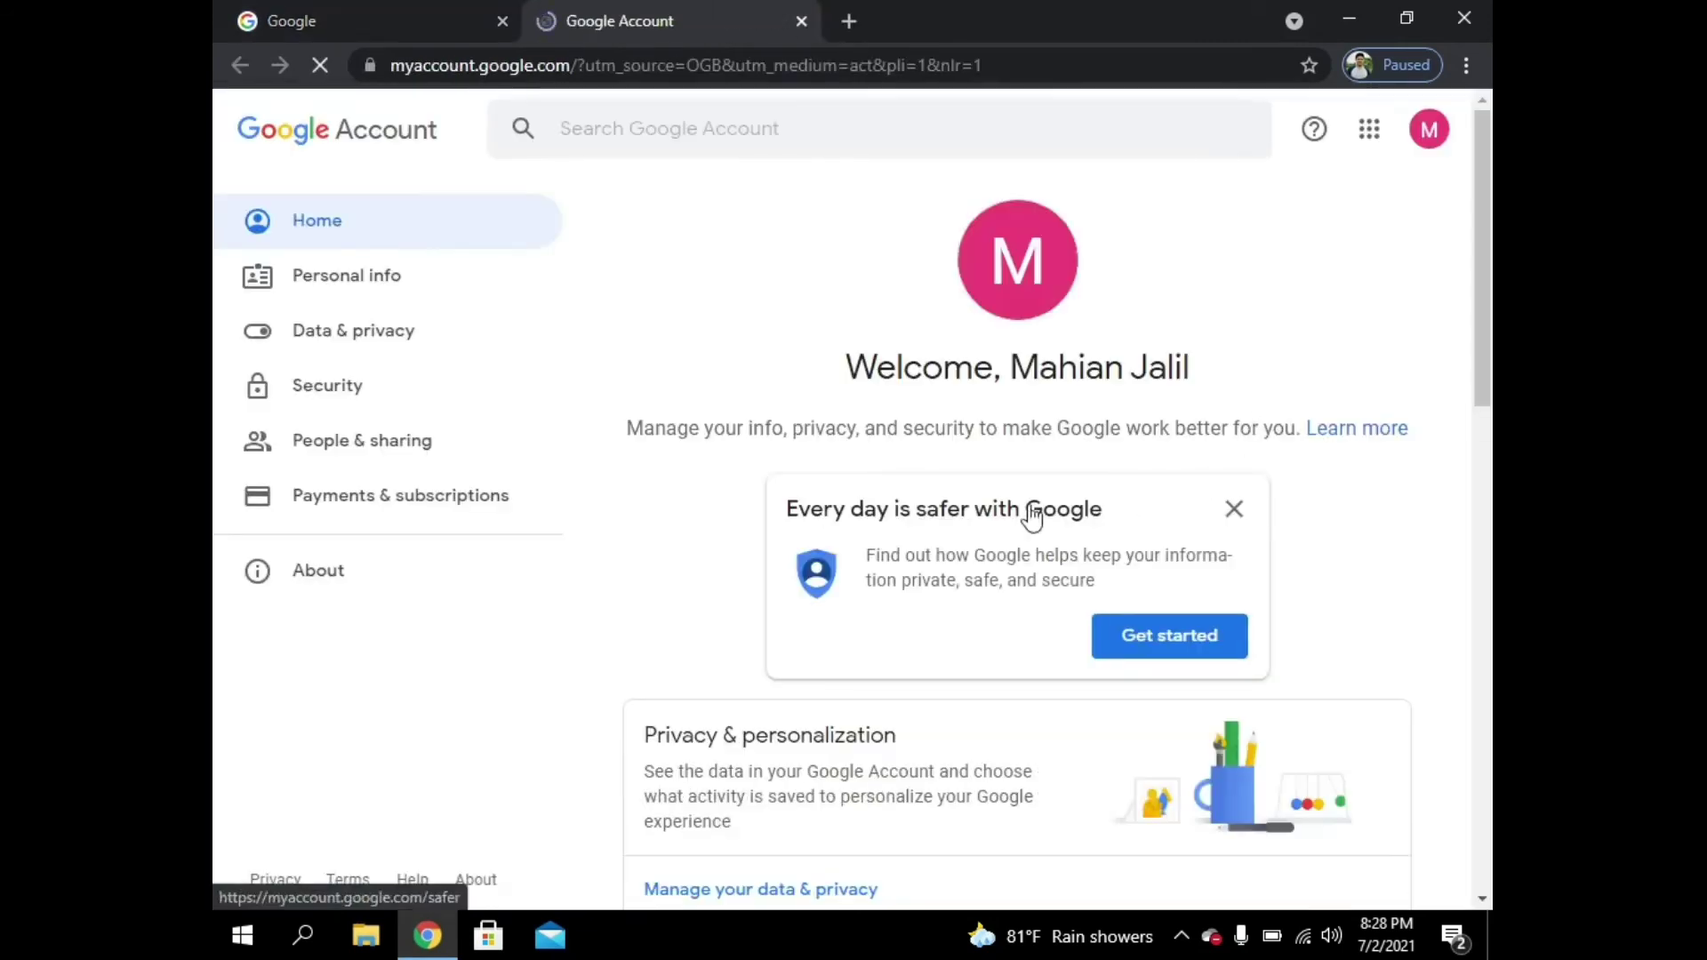
scroll(1074, 353, down, 1)
scroll(1078, 347, up, 1)
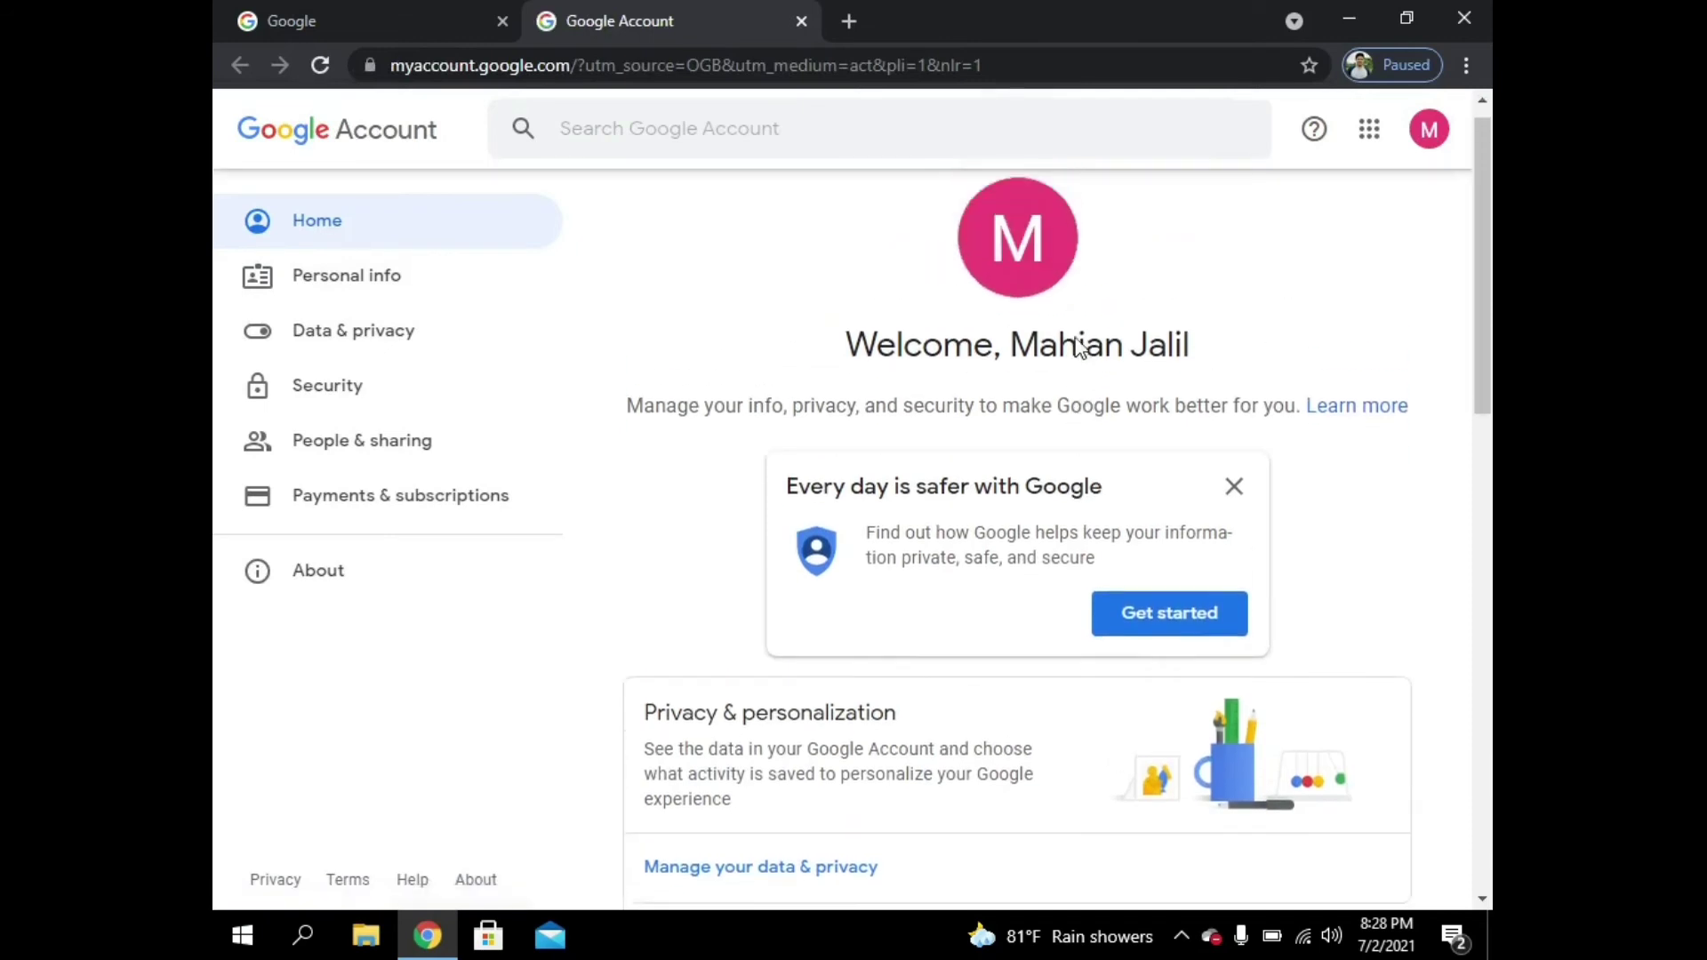
click(1234, 508)
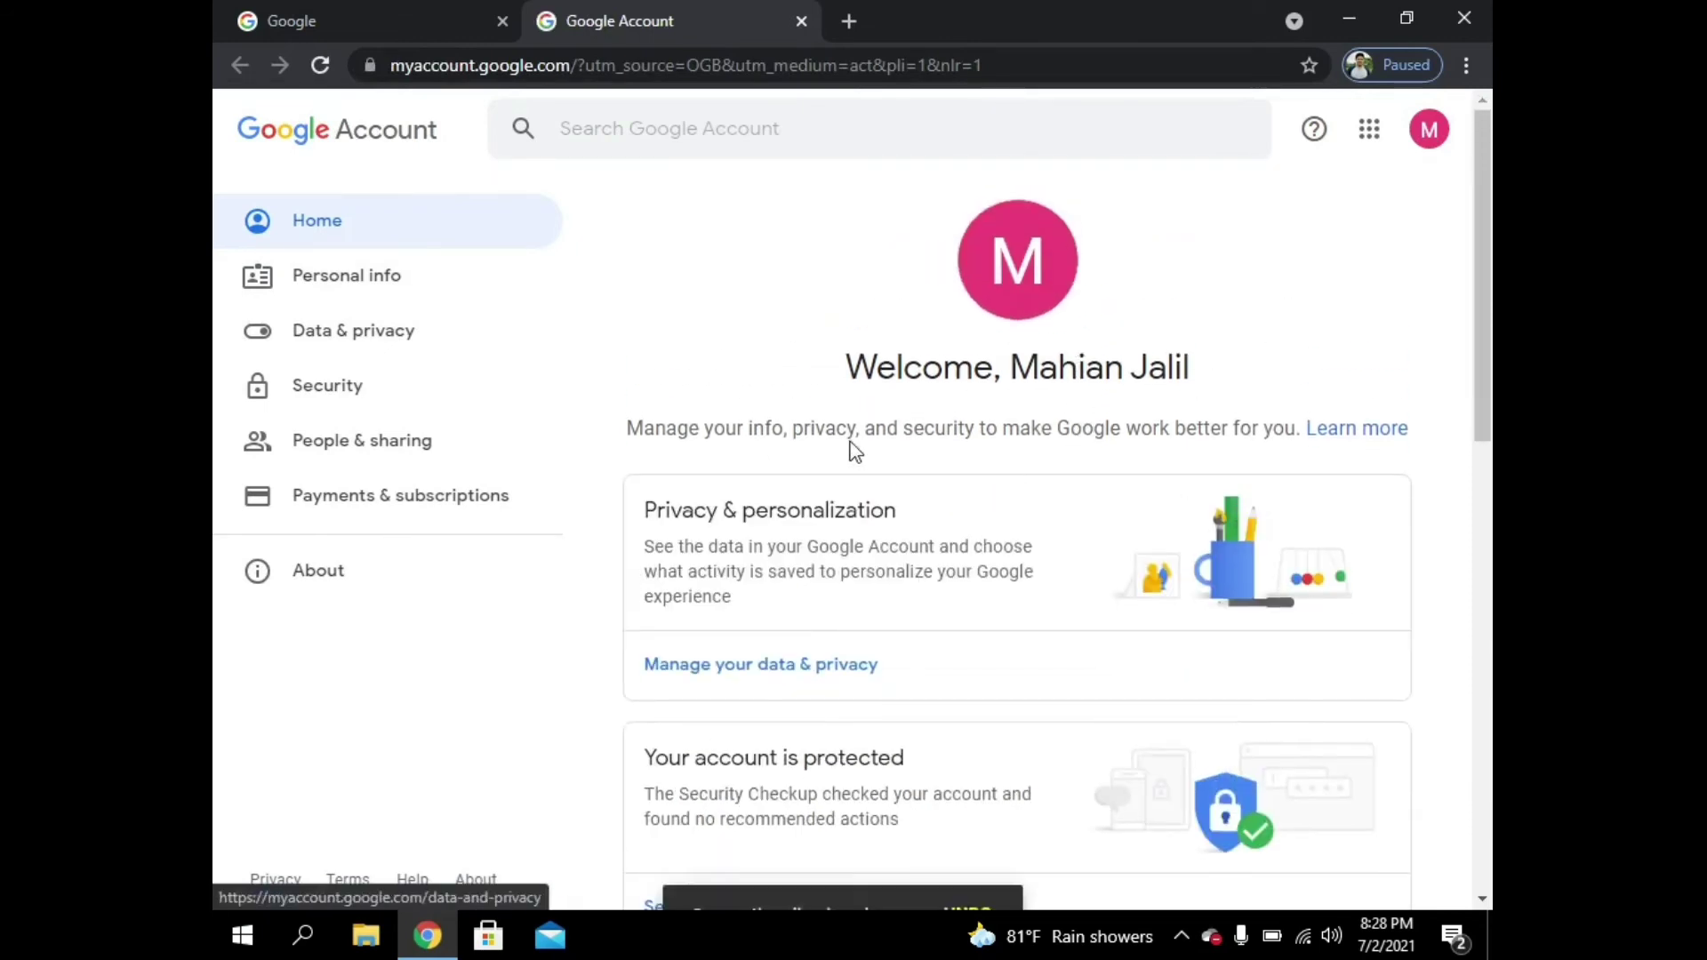